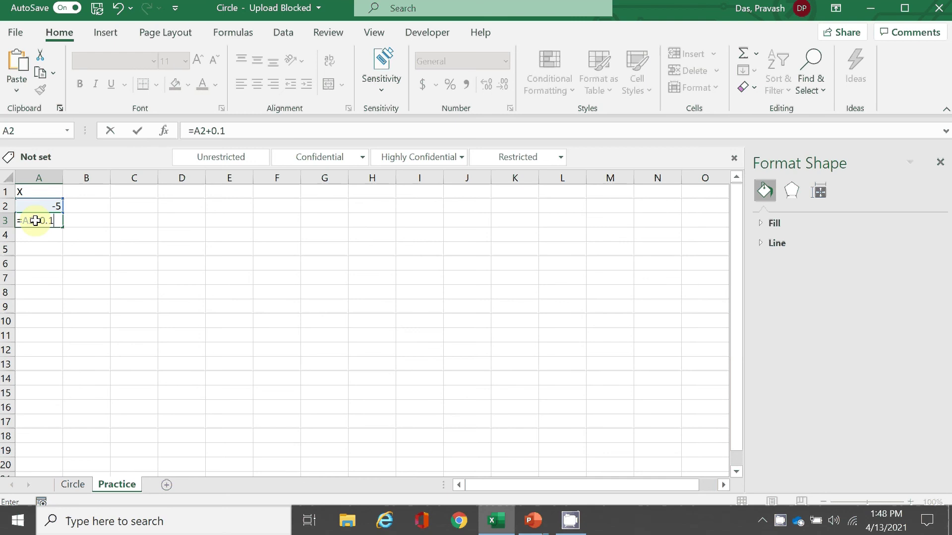
# Step: Enter the formula =A2+0.1 in A3 and fill it down the X column to row 102
pyautogui.hotkey('ctrl', 'Return')
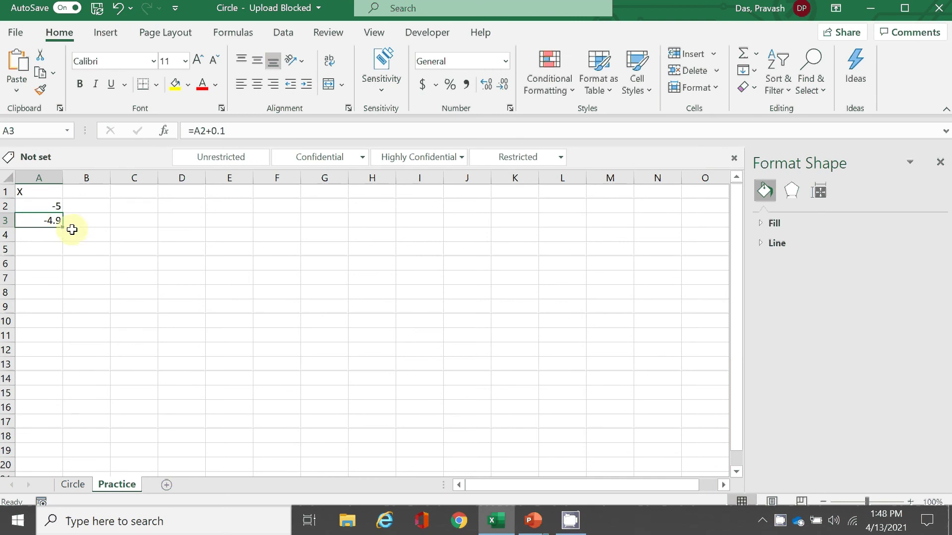
pyautogui.moveTo(60, 227); pyautogui.dragTo(39, 240)
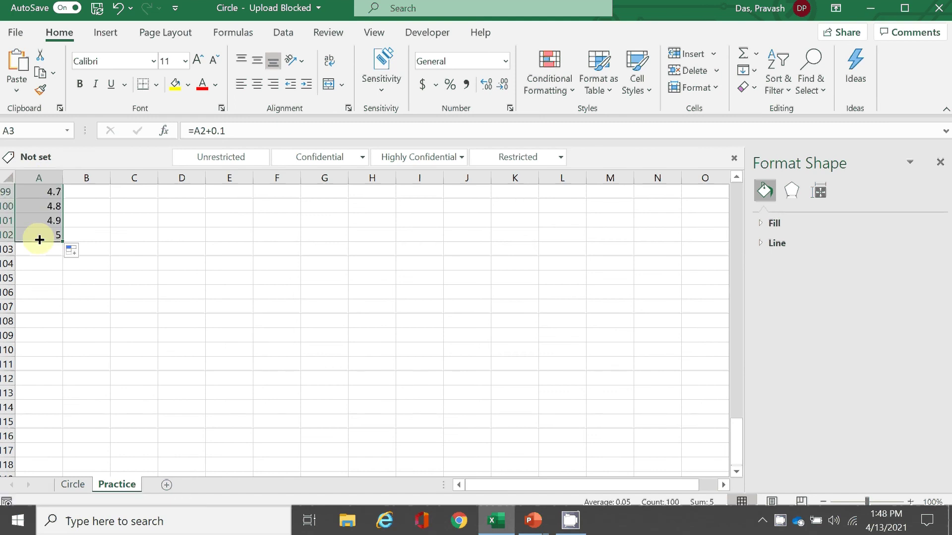
pyautogui.click(53, 236)
pyautogui.hotkey('ctrl', 'Up')
pyautogui.press('Down')
pyautogui.hotkey('ctrl', 'shift', 'Down')
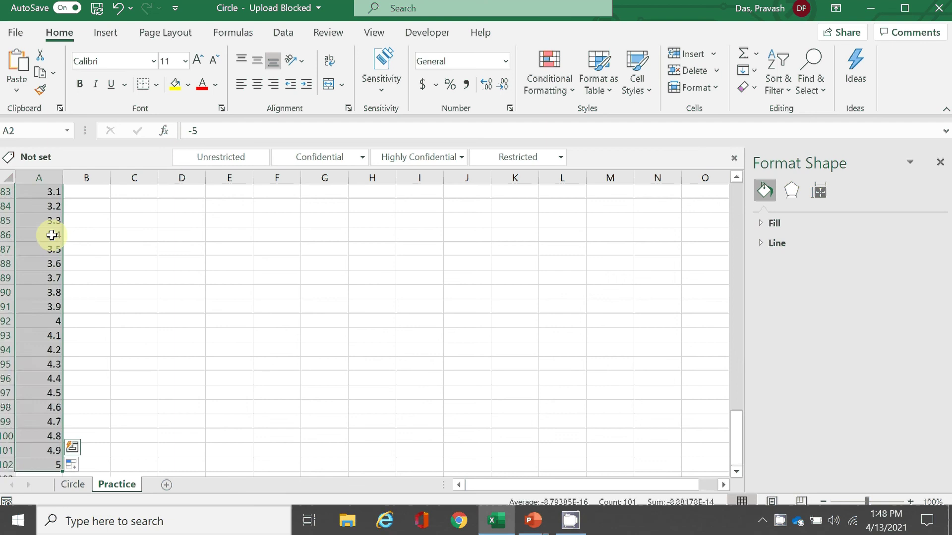
# Step: Add the column header Y in cell B1
pyautogui.hotkey('ctrl', 'Up')
pyautogui.press('Right')
pyautogui.write('Y')
pyautogui.press('Right')
# Step: Enter the label R in E1 and the radius value 5 in F1
pyautogui.press('Right')
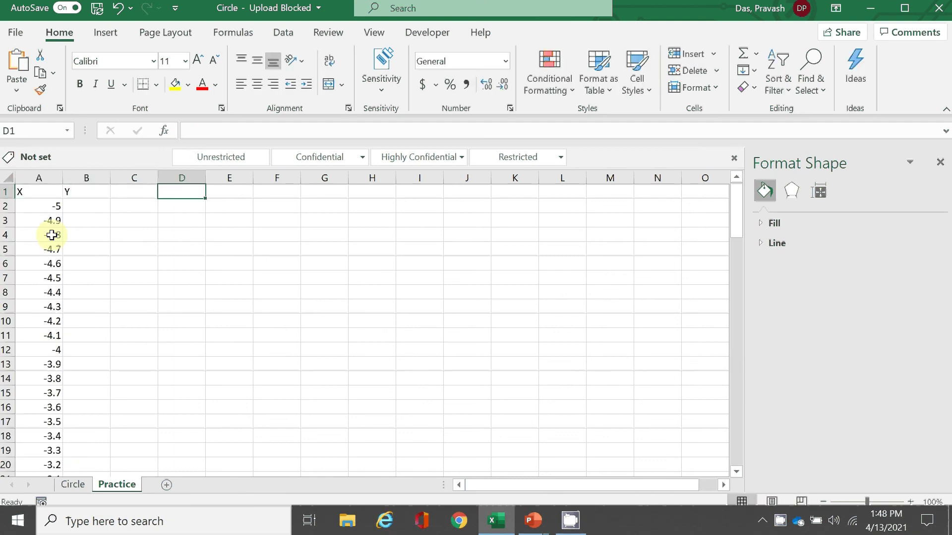
pyautogui.press('Right')
pyautogui.write('R')
pyautogui.press('Right')
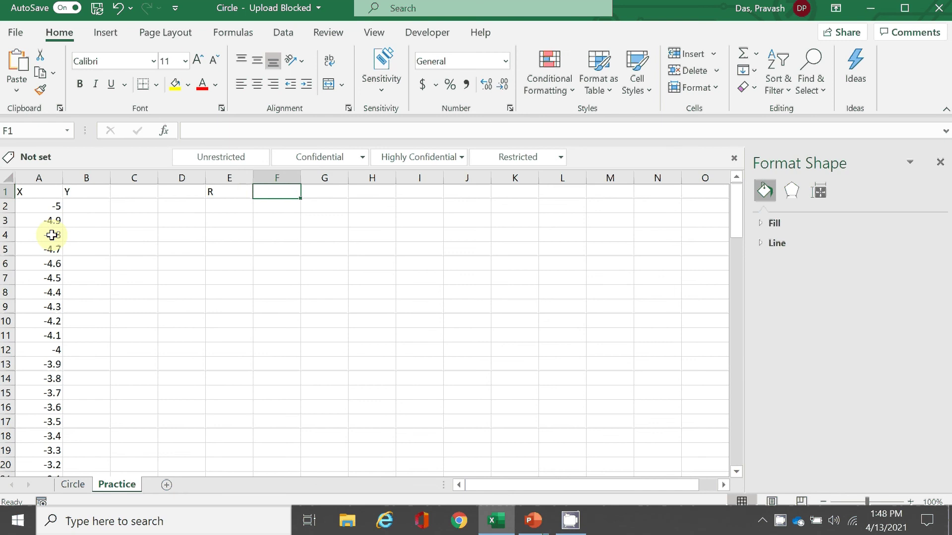
pyautogui.write('5')
pyautogui.press('Return')
# Step: Enter the formula =SQRT(F1^2 - A2^2) in B2 to calculate the first Y value
pyautogui.press('Left')
pyautogui.press('Left')
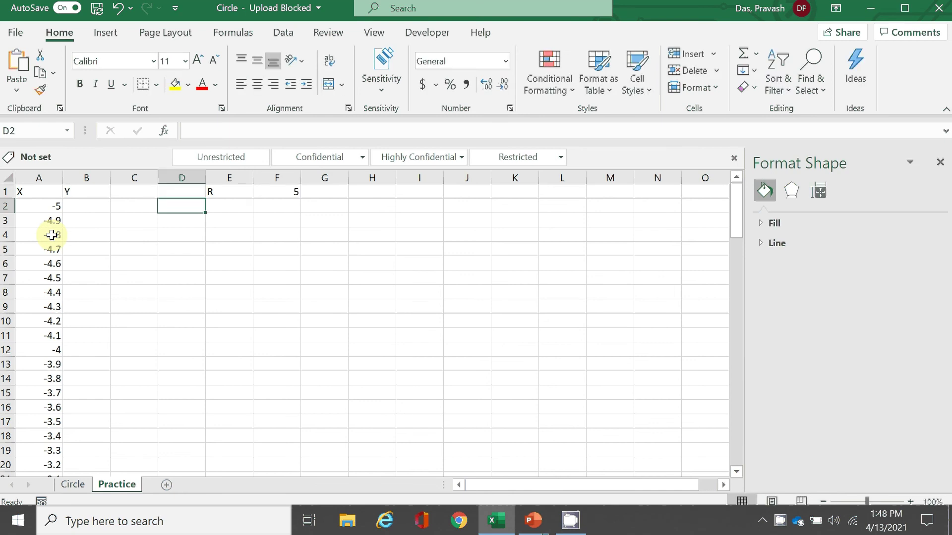
pyautogui.press('Left')
pyautogui.press('Left')
pyautogui.write('=')
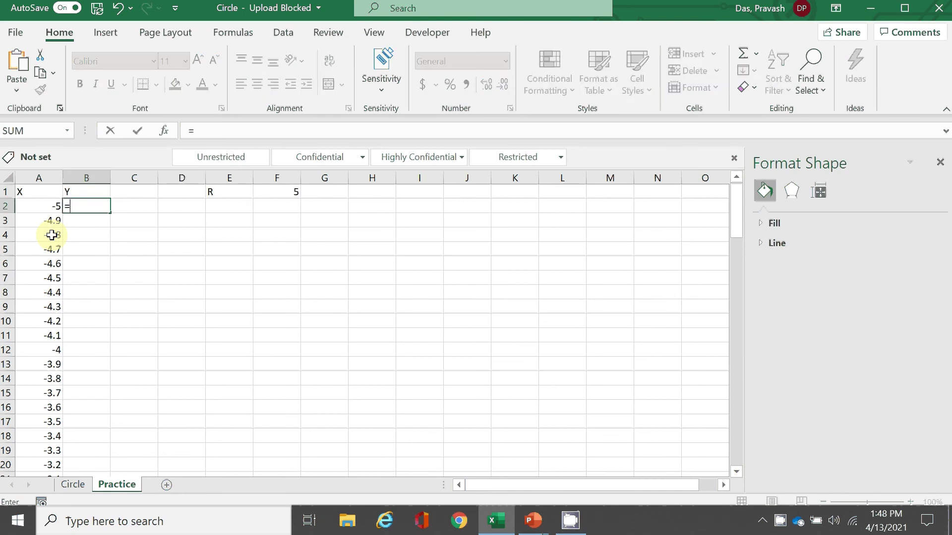
pyautogui.write('sqrt(')
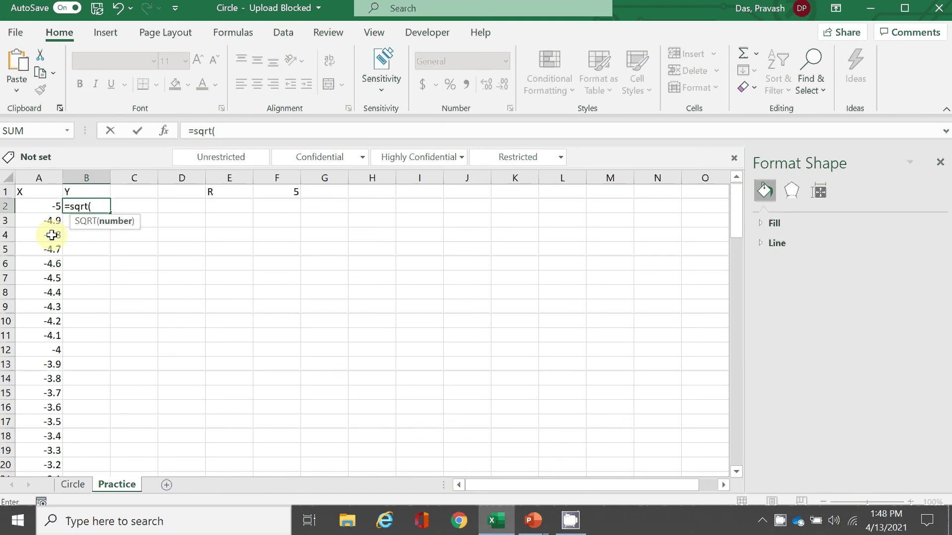
pyautogui.click(290, 191)
pyautogui.write('^2 -')
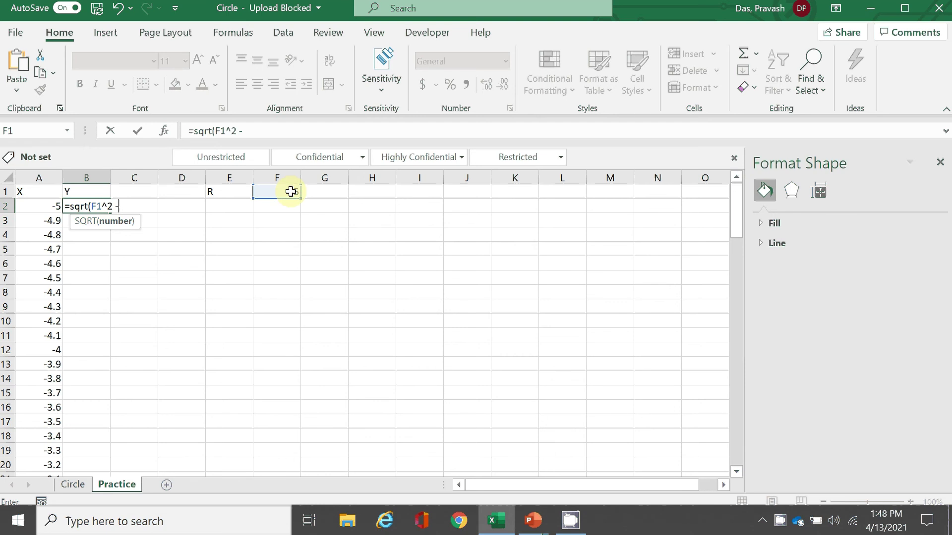
pyautogui.click(50, 205)
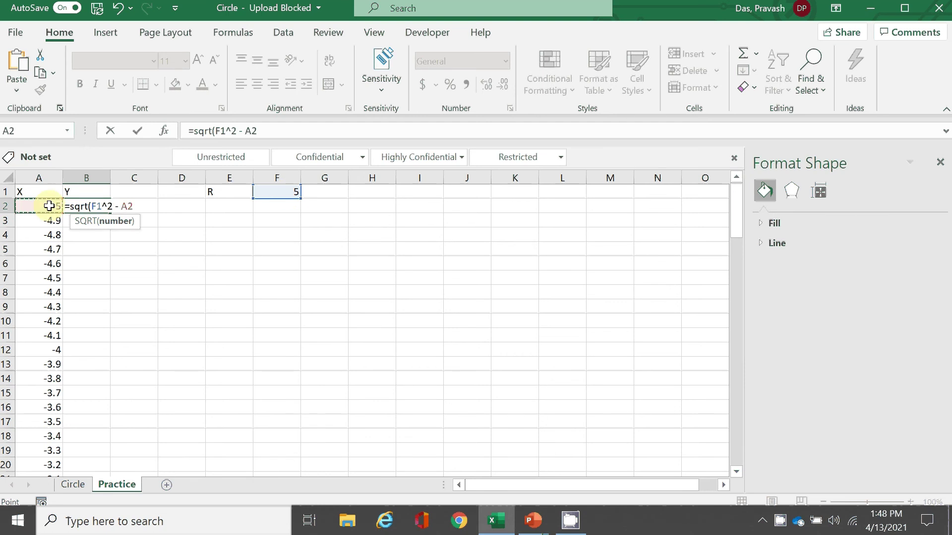
pyautogui.write('^2)')
pyautogui.hotkey('ctrl', 'Return')
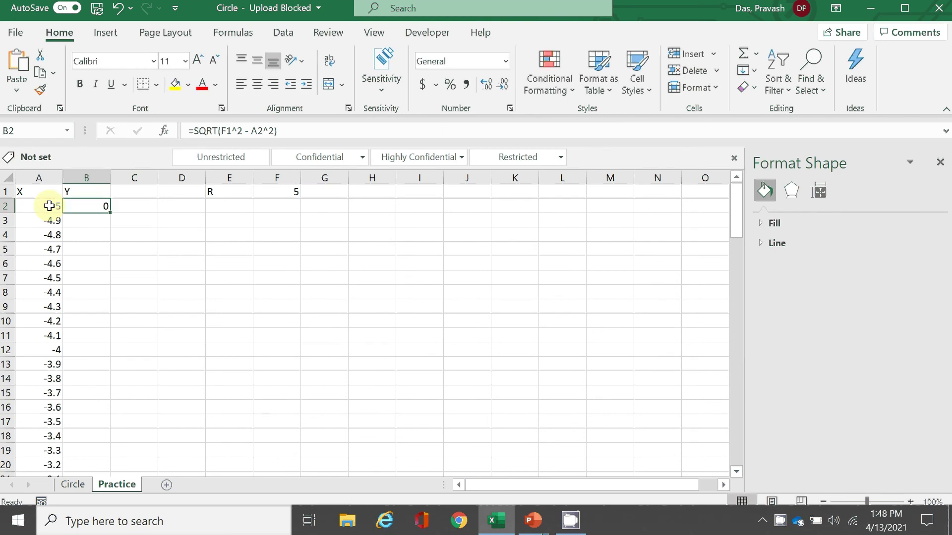
# Step: Change the radius reference in B2's formula to F$1 and fill the formula down the Y column to row 102
pyautogui.click(291, 194)
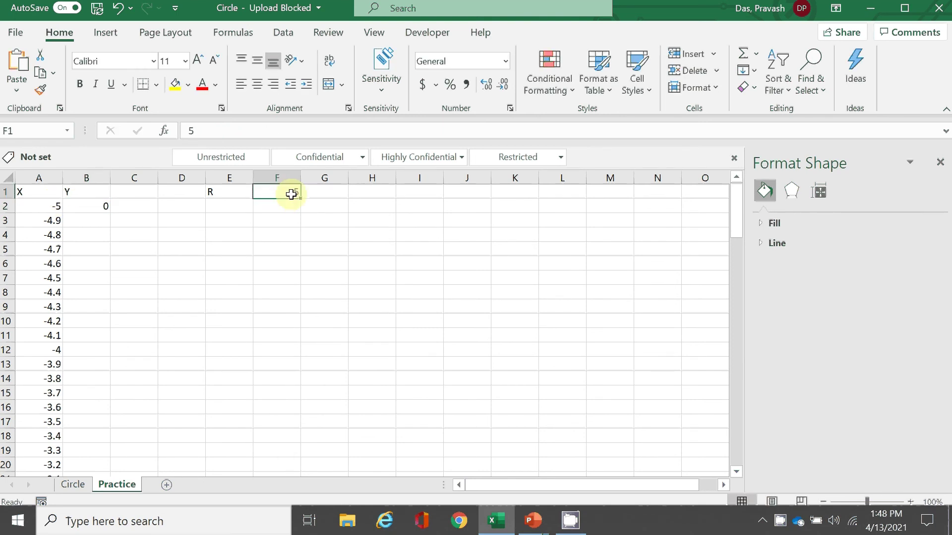
pyautogui.click(92, 206)
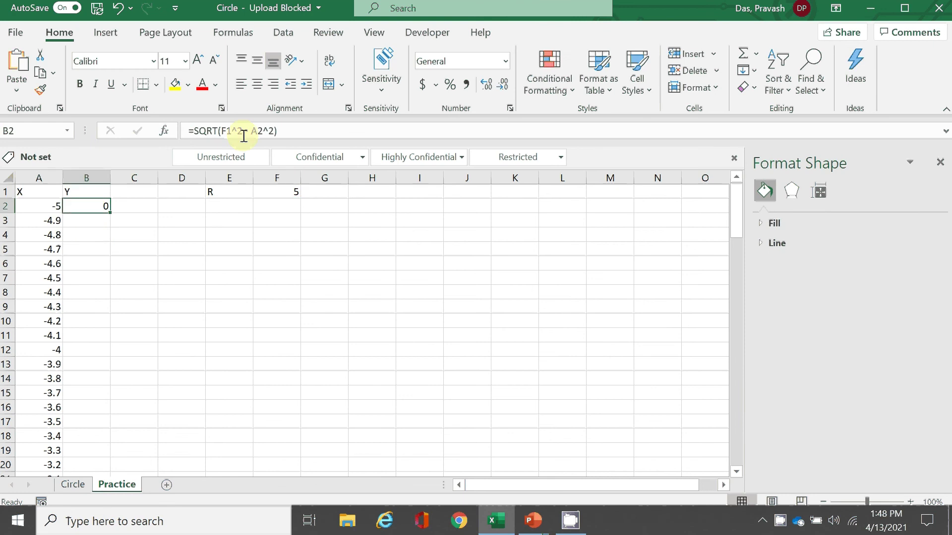
pyautogui.click(230, 131)
pyautogui.write('$')
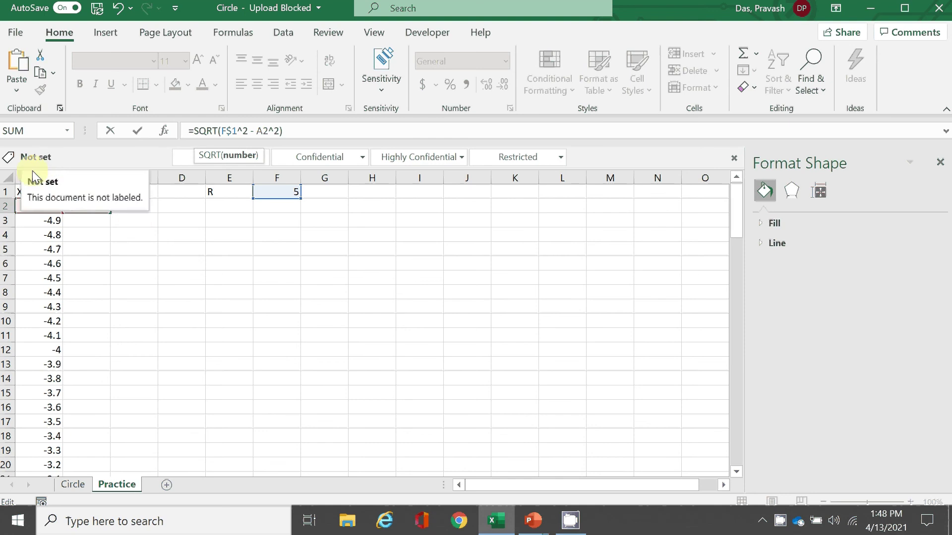
pyautogui.click(311, 130)
pyautogui.press('Return')
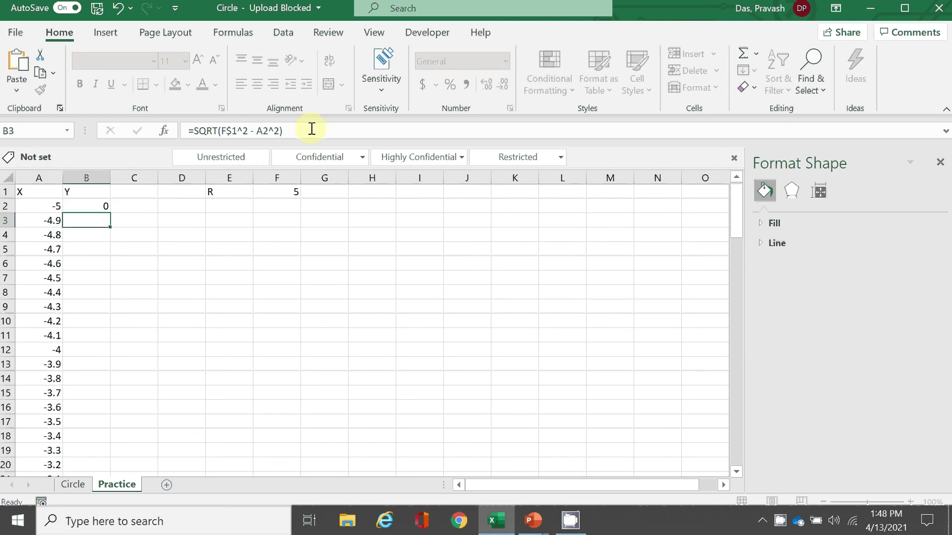
pyautogui.press('Up')
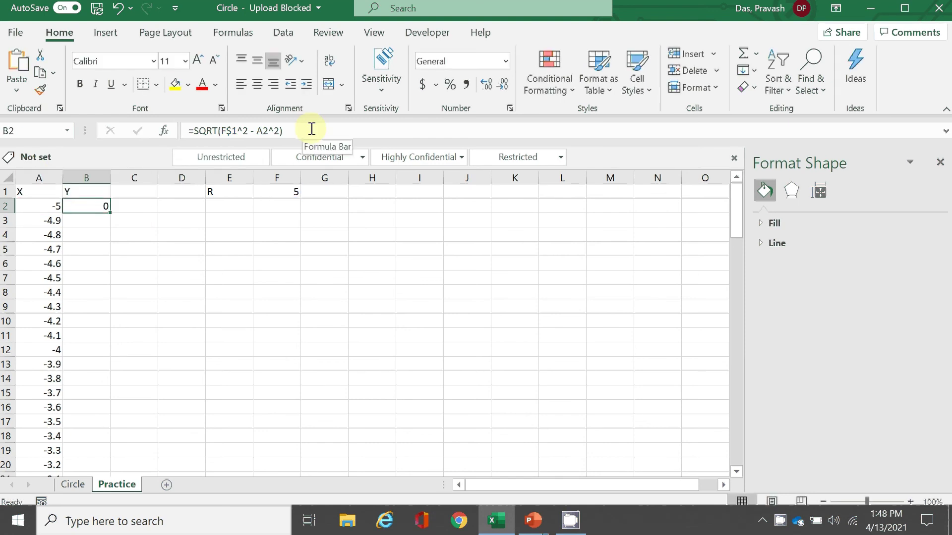
pyautogui.doubleClick(110, 214)
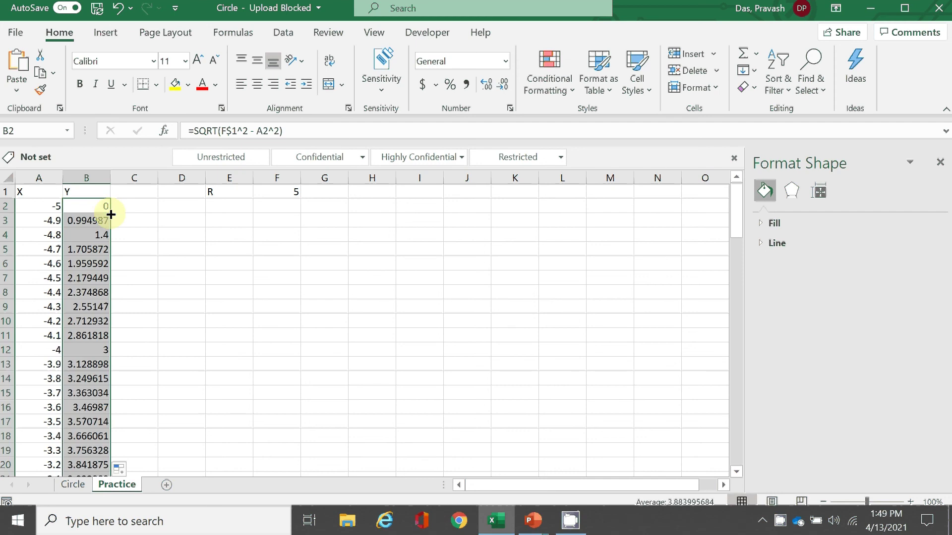
pyautogui.click(48, 211)
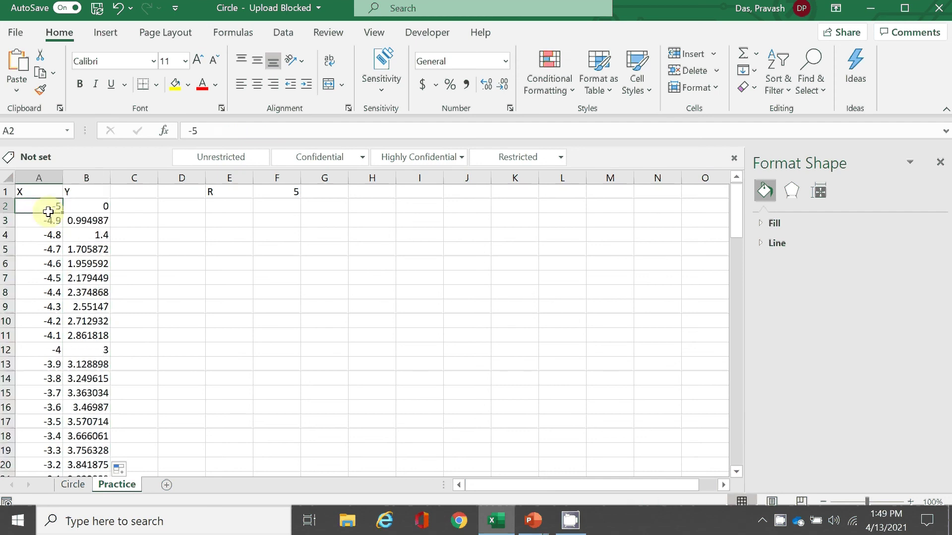
pyautogui.hotkey('ctrl', 'shift', 'Down')
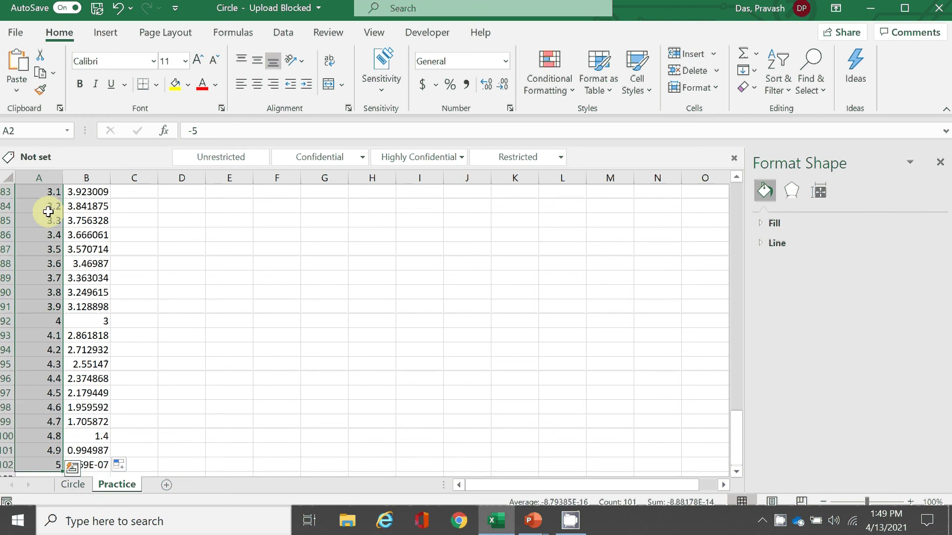
pyautogui.hotkey('ctrl', 'shift', 'Up')
pyautogui.press('Right')
pyautogui.press('Down')
pyautogui.press('Down')
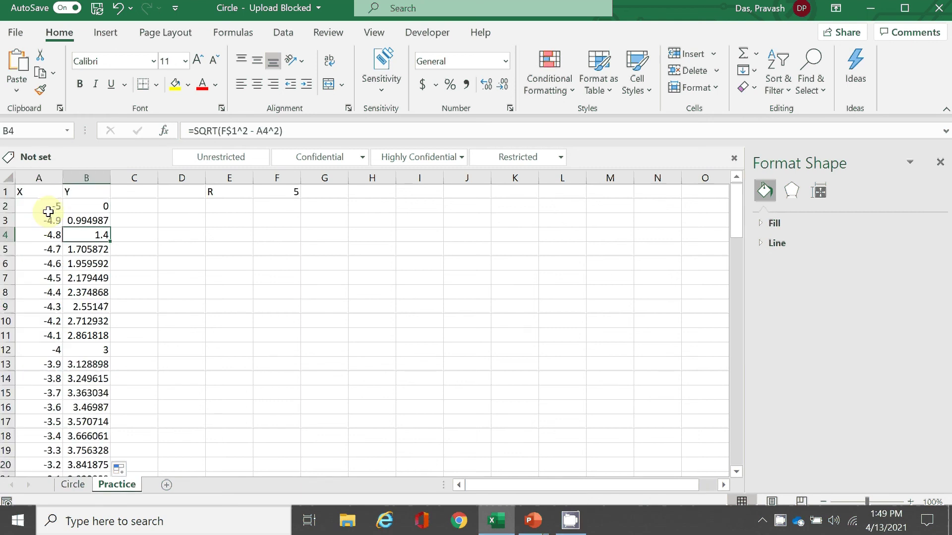
# Step: Insert a markers-only scatter chart from the X and Y data in A2:B102
pyautogui.press('Left')
pyautogui.press('Up')
pyautogui.press('Up')
pyautogui.hotkey('shift', 'Right')
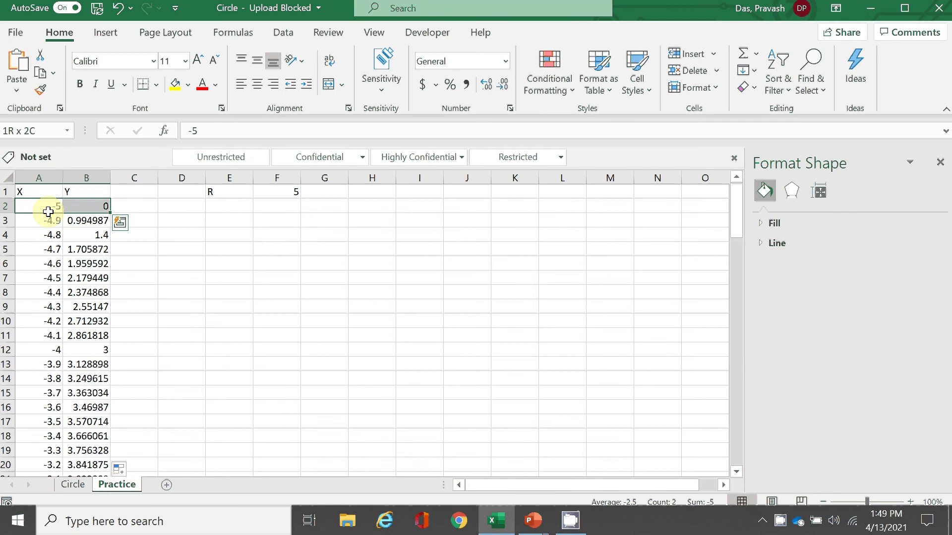
pyautogui.hotkey('ctrl', 'shift', 'Down')
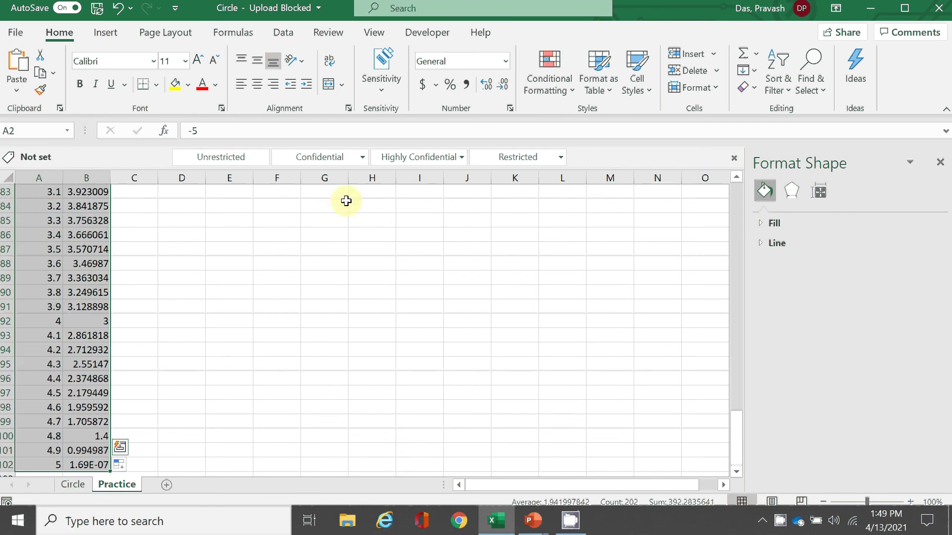
pyautogui.click(104, 32)
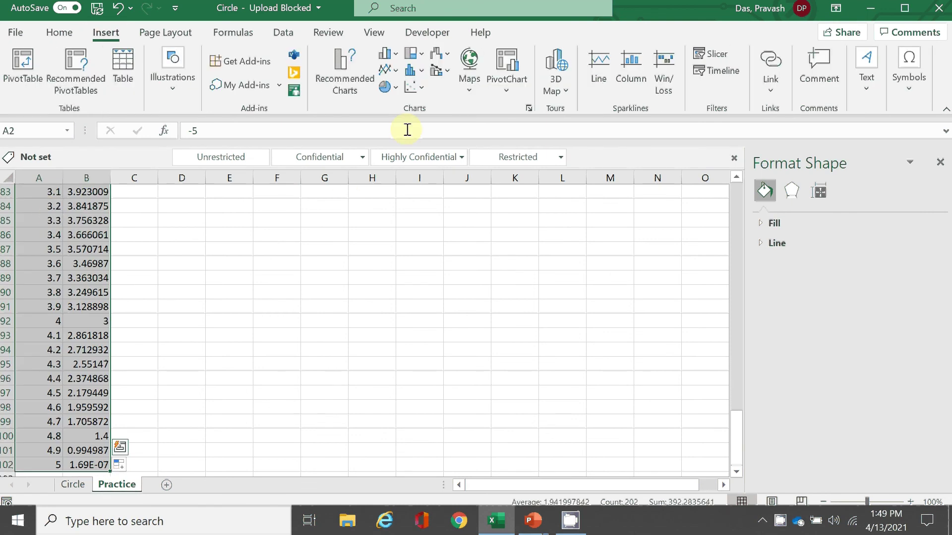
pyautogui.click(422, 90)
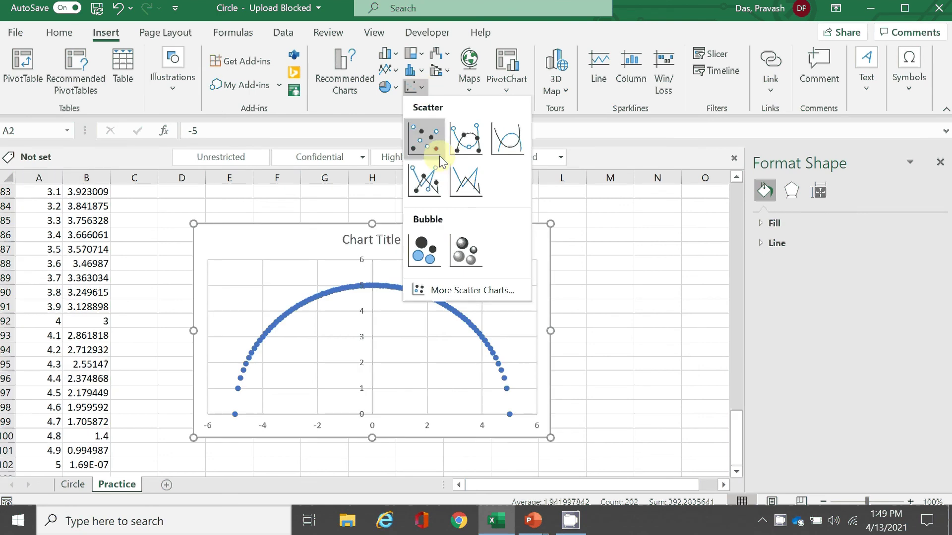
pyautogui.click(426, 139)
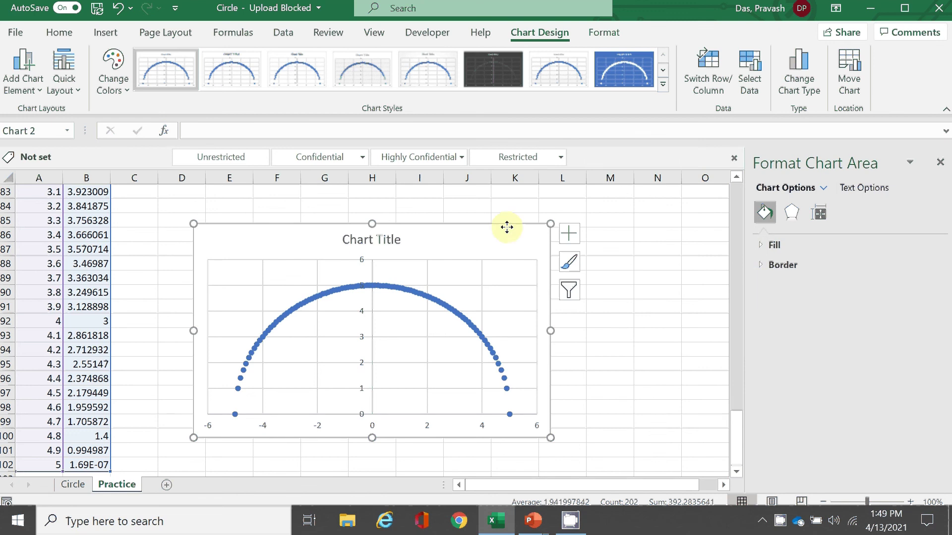
# Step: Cut the chart and paste it at F8, then move it up to start in row 3 and narrow it slightly
pyautogui.press('Delete')
pyautogui.moveTo(737, 419); pyautogui.dragTo(736, 173)
pyautogui.click(292, 292)
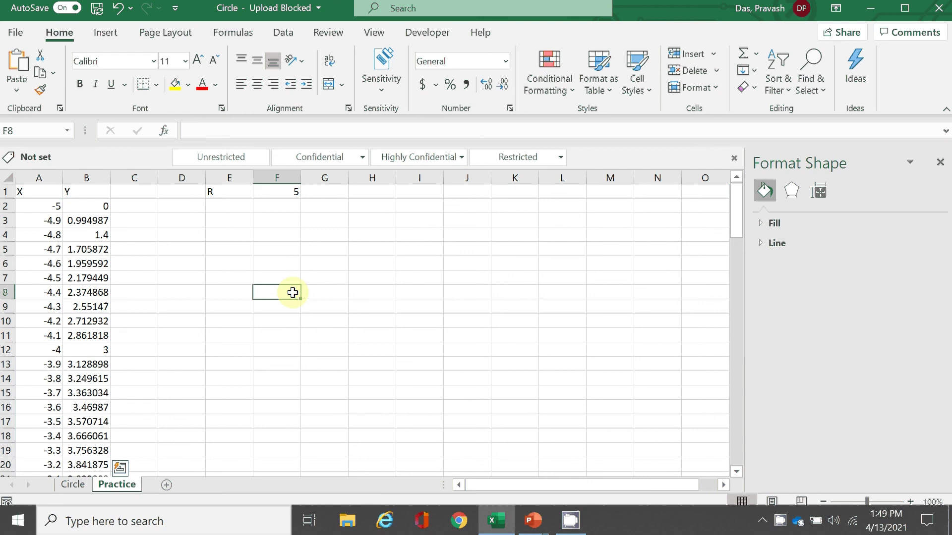
pyautogui.hotkey('ctrl', 'v')
pyautogui.moveTo(312, 287); pyautogui.dragTo(323, 223)
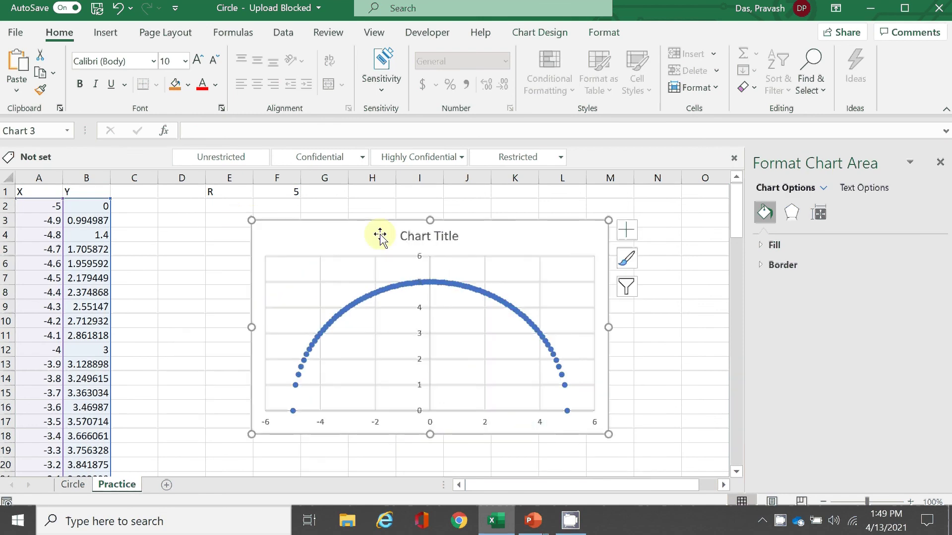
pyautogui.moveTo(610, 329); pyautogui.dragTo(594, 327)
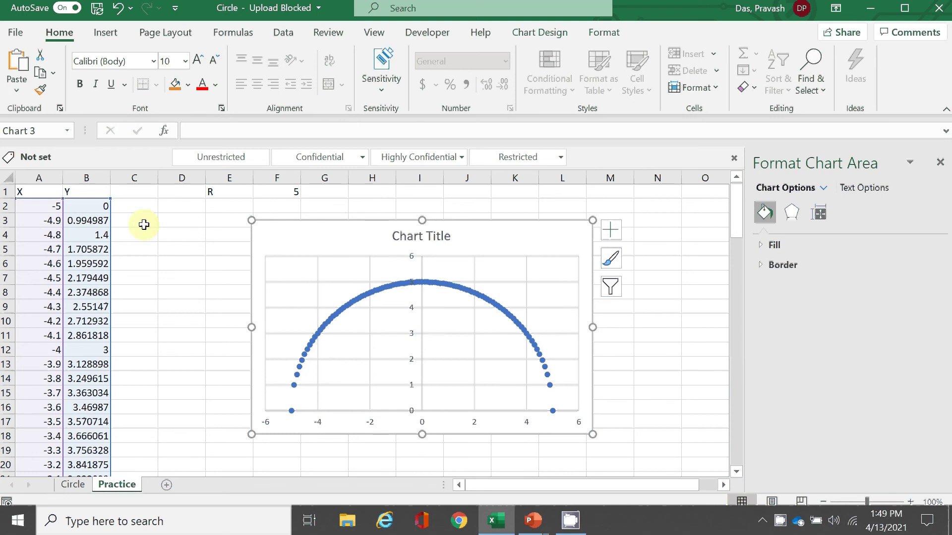
# Step: Add the column header 'Y in cell C1, including the visible apostrophe
pyautogui.click(85, 194)
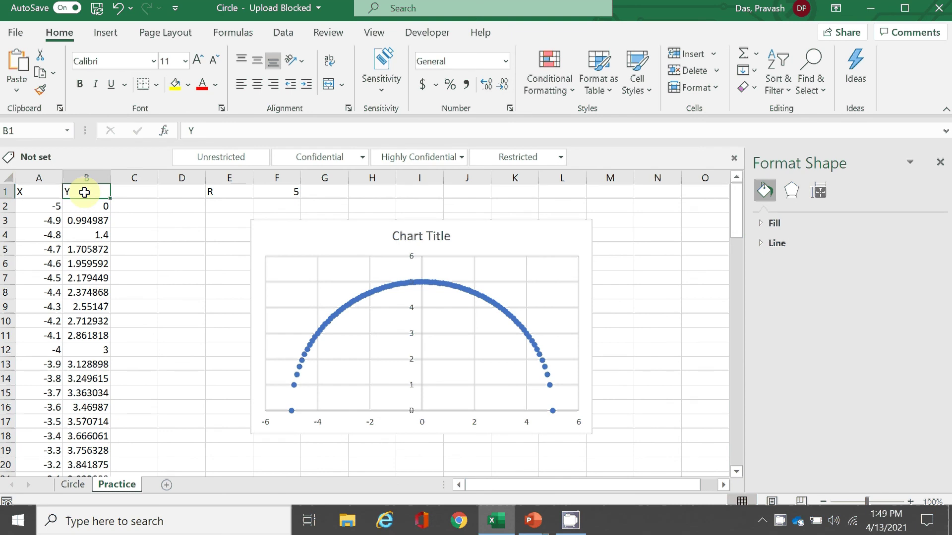
pyautogui.press('Tab')
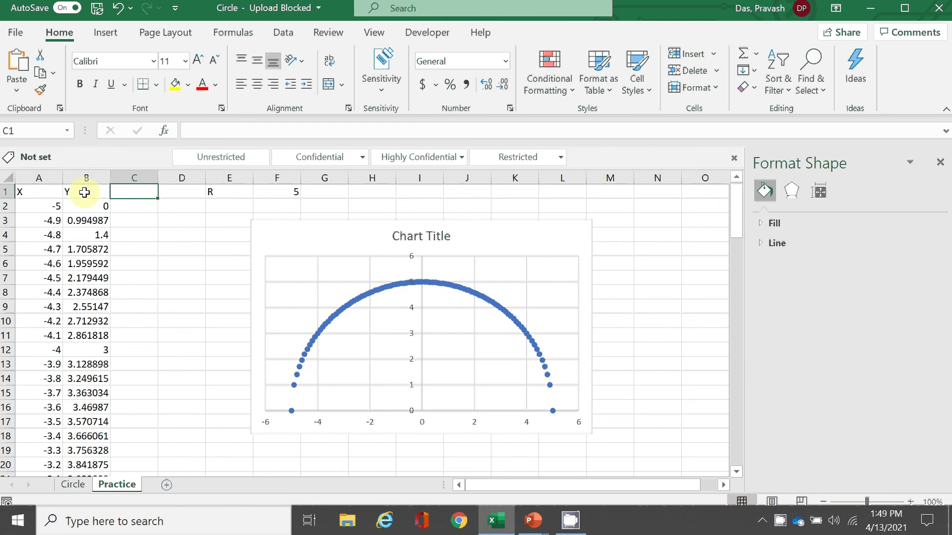
pyautogui.write("''Y")
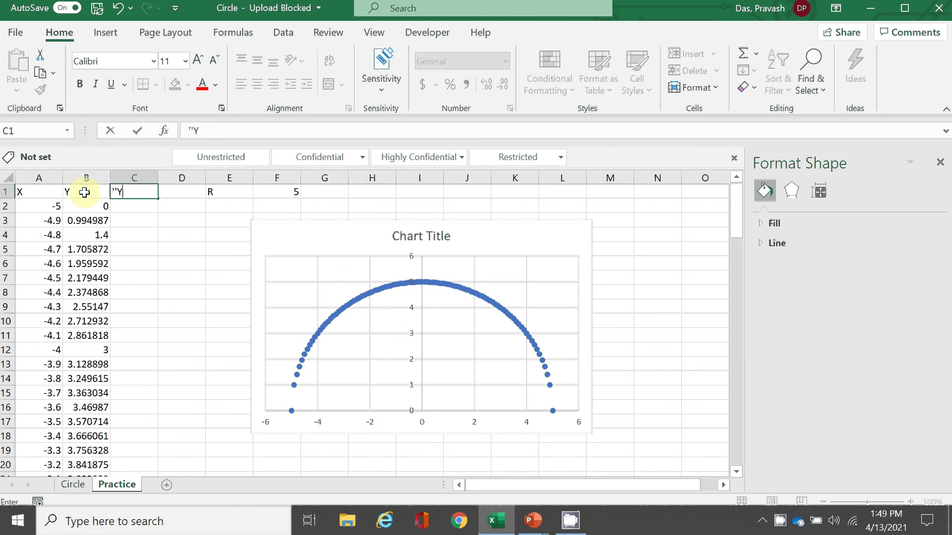
pyautogui.press('Return')
# Step: Enter =B2*-1 in C2 and fill it down alongside the existing Y values
pyautogui.write('=')
pyautogui.press('Left')
pyautogui.write('*-1')
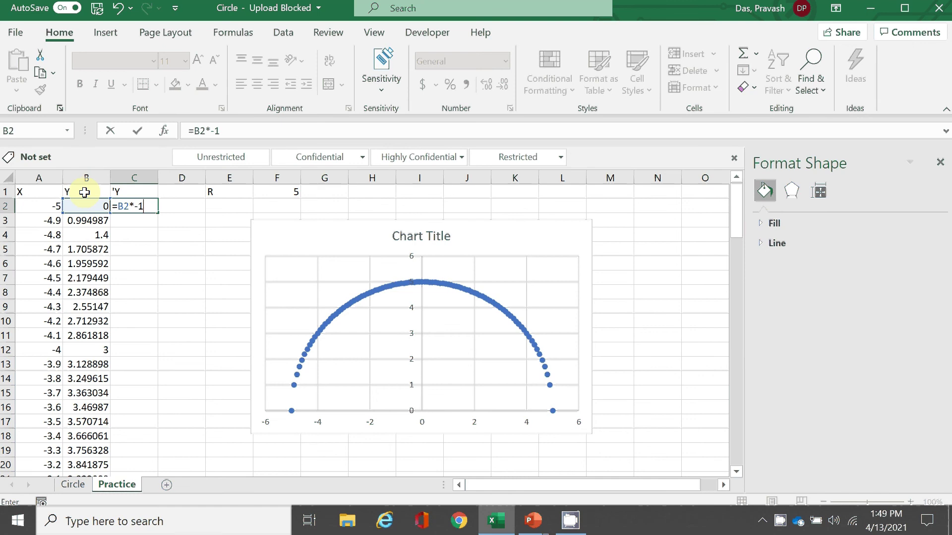
pyautogui.hotkey('ctrl', 'Return')
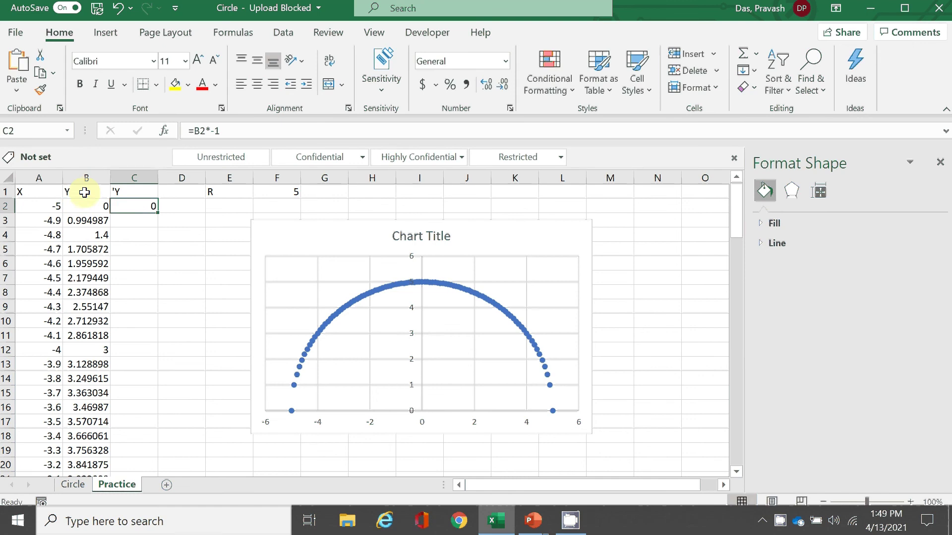
pyautogui.moveTo(156, 214); pyautogui.dragTo(159, 215)
pyautogui.doubleClick(159, 215)
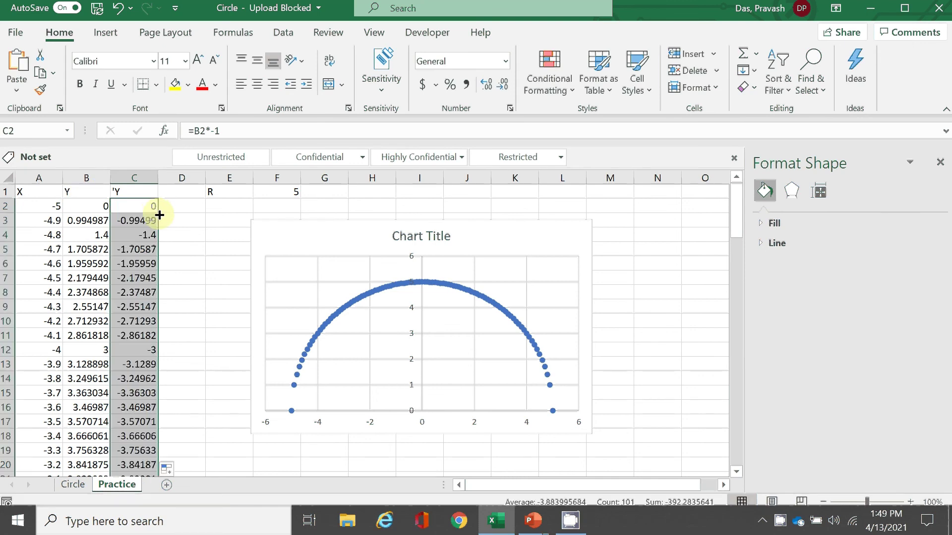
# Step: Extend the chart's data range to include the 'Y values in column C as a second series
pyautogui.click(270, 245)
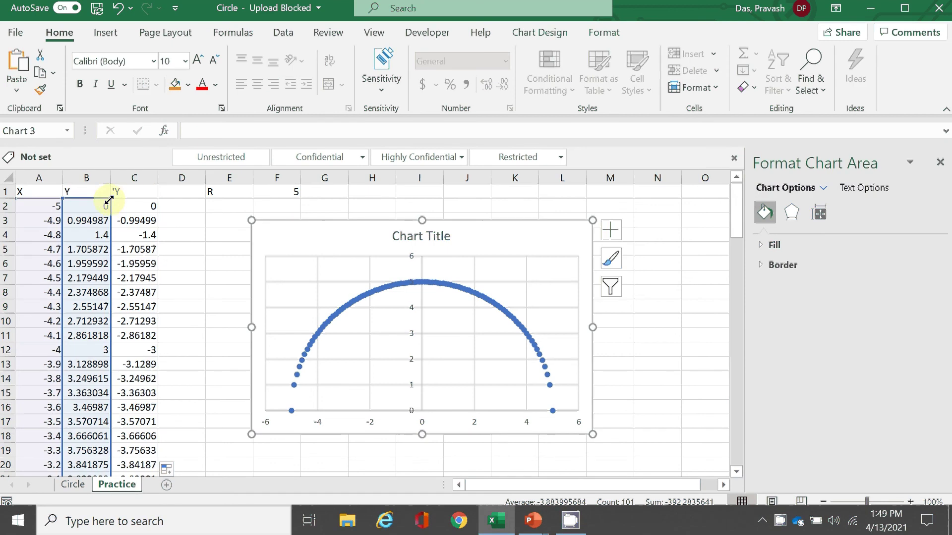
pyautogui.moveTo(108, 200); pyautogui.dragTo(145, 202)
pyautogui.click(635, 312)
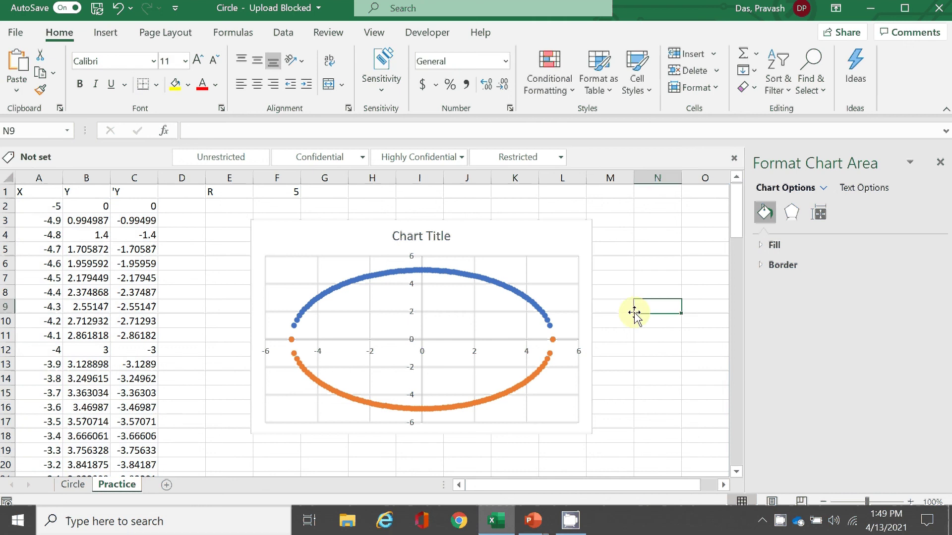
# Step: Make the chart taller and narrower so the plotted curve looks round, and shift it slightly up over row 1
pyautogui.click(467, 224)
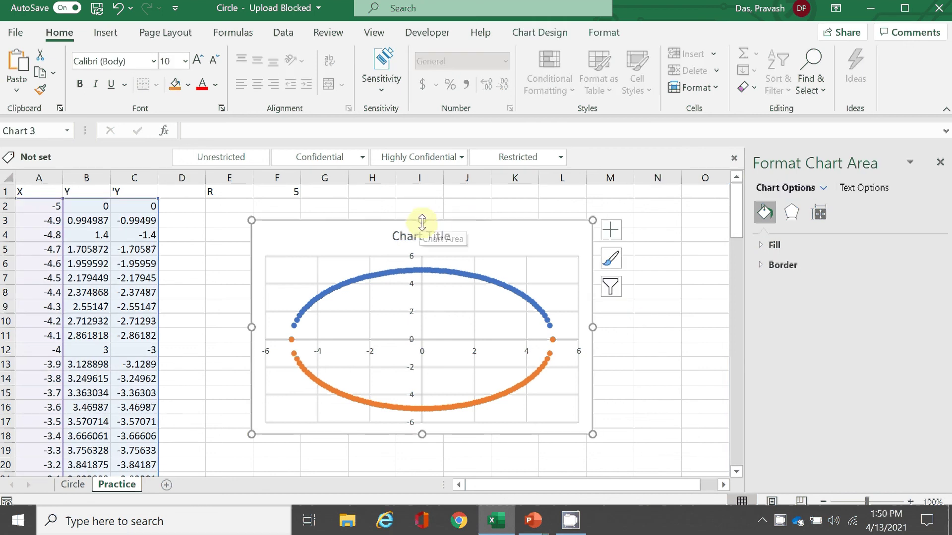
pyautogui.moveTo(422, 220); pyautogui.dragTo(417, 202)
pyautogui.moveTo(422, 434); pyautogui.dragTo(426, 462)
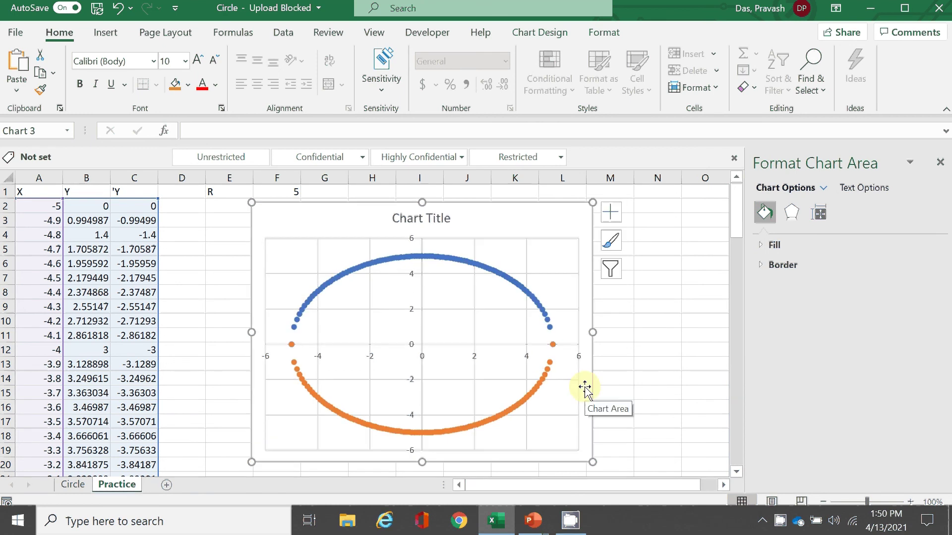
pyautogui.moveTo(594, 335); pyautogui.dragTo(547, 337)
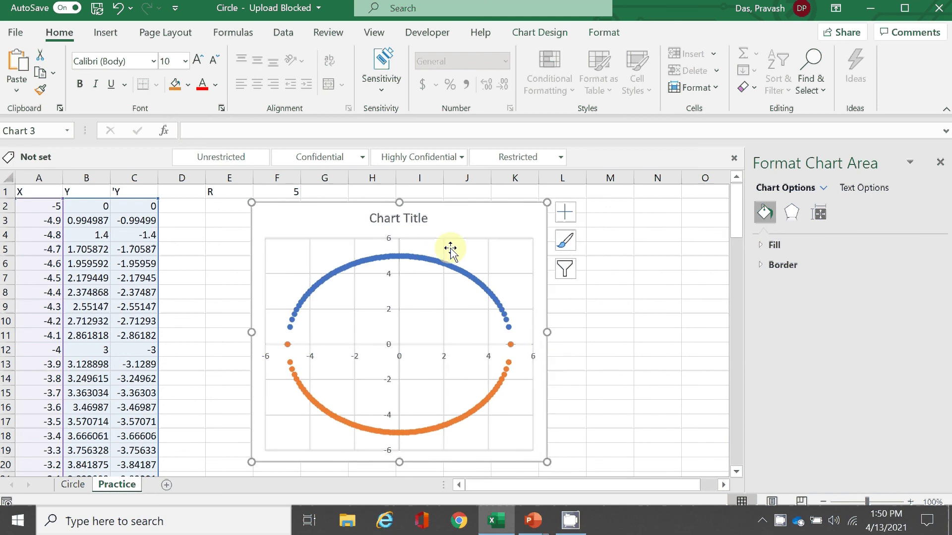
pyautogui.moveTo(543, 203); pyautogui.dragTo(520, 209)
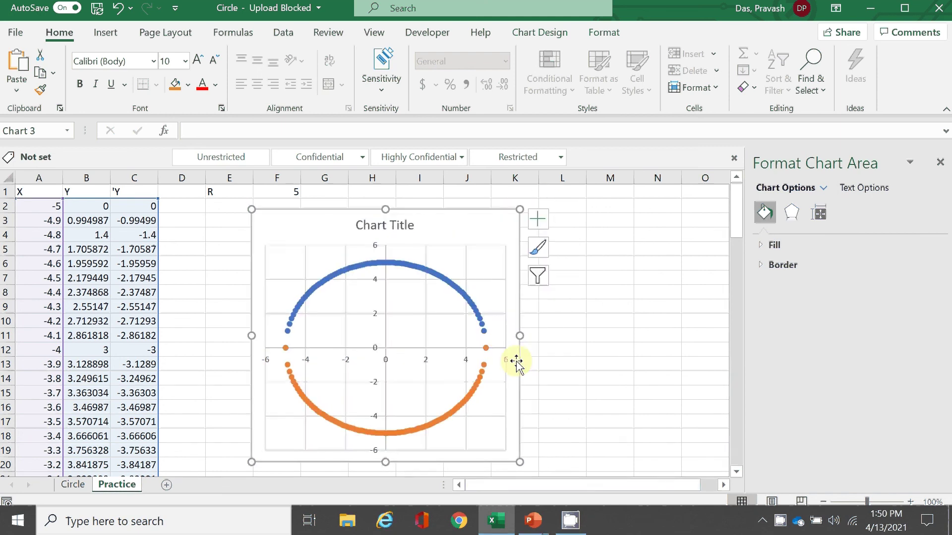
pyautogui.moveTo(519, 336); pyautogui.dragTo(537, 337)
pyautogui.moveTo(394, 463); pyautogui.dragTo(393, 479)
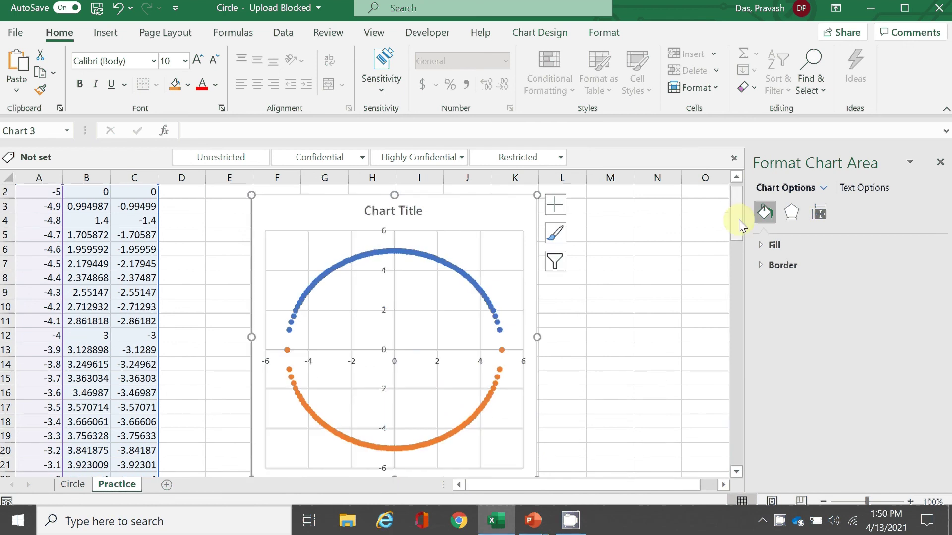
pyautogui.moveTo(738, 221); pyautogui.dragTo(738, 210)
pyautogui.moveTo(470, 208); pyautogui.dragTo(465, 194)
pyautogui.moveTo(532, 342); pyautogui.dragTo(525, 340)
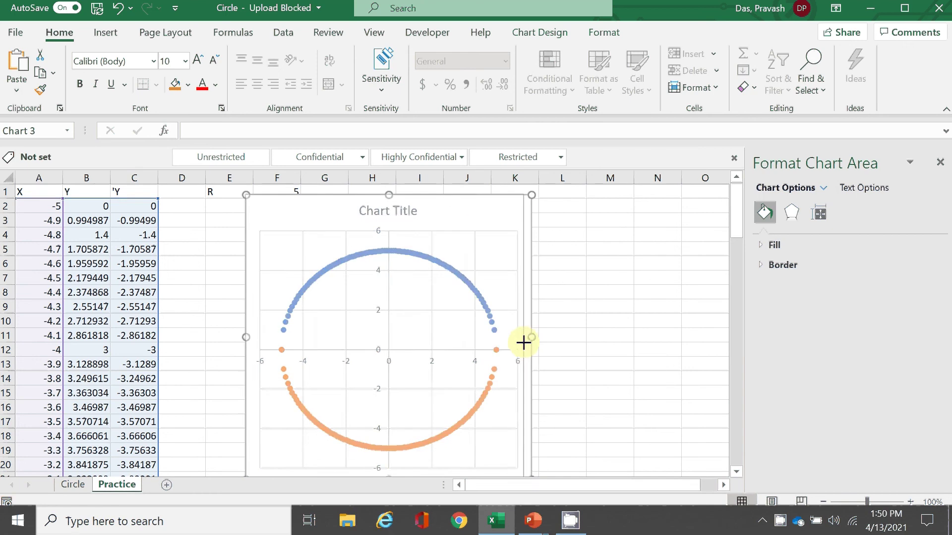
pyautogui.click(609, 355)
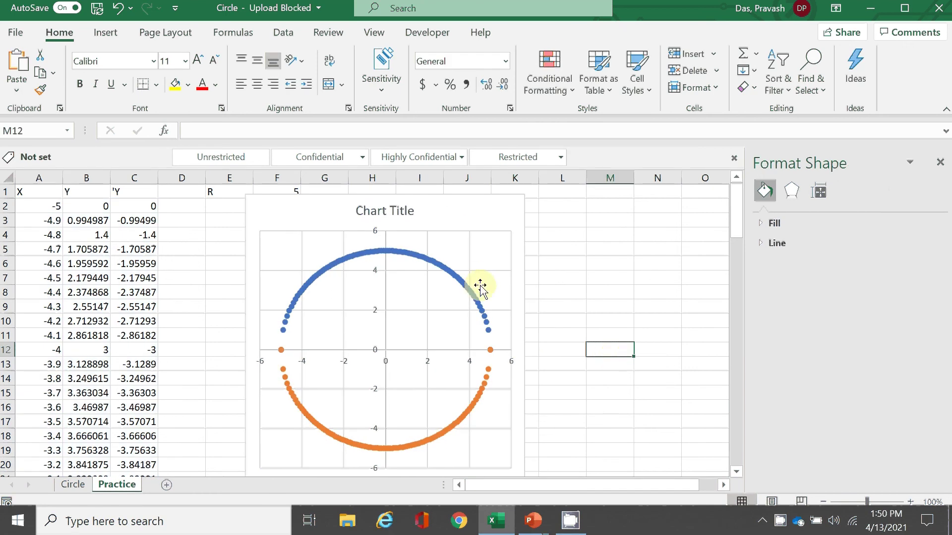
# Step: Change the chart type to Scatter with Smooth Lines and move the chart down clear of row 1
pyautogui.click(474, 248)
pyautogui.rightClick(473, 246)
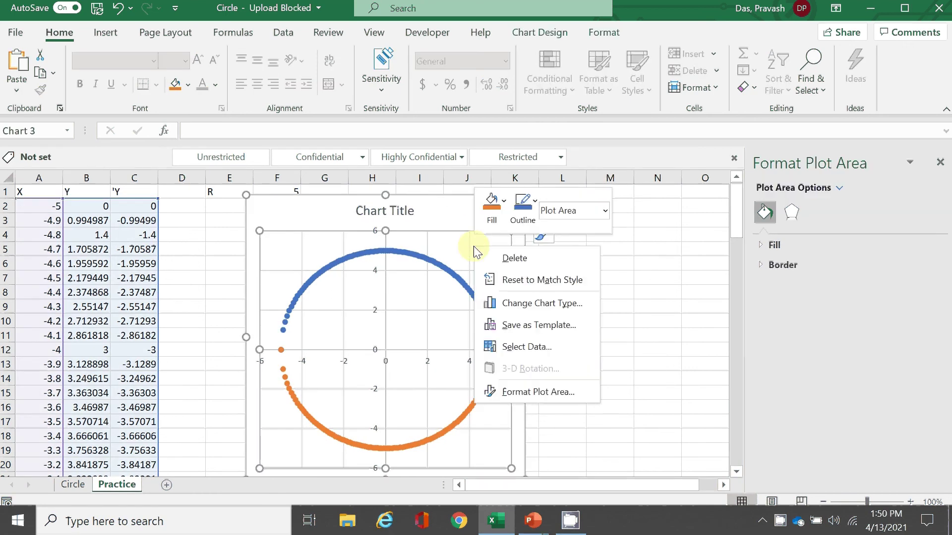
pyautogui.click(533, 301)
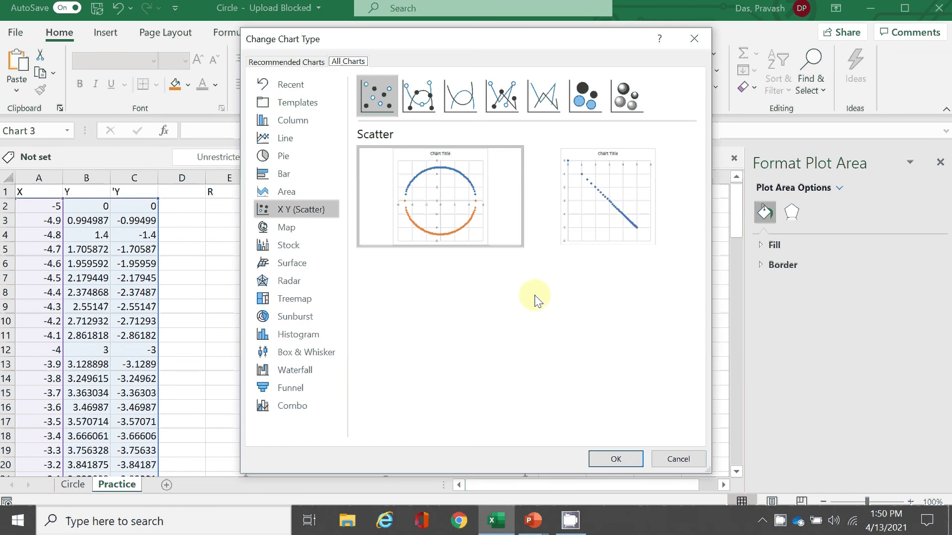
pyautogui.click(465, 107)
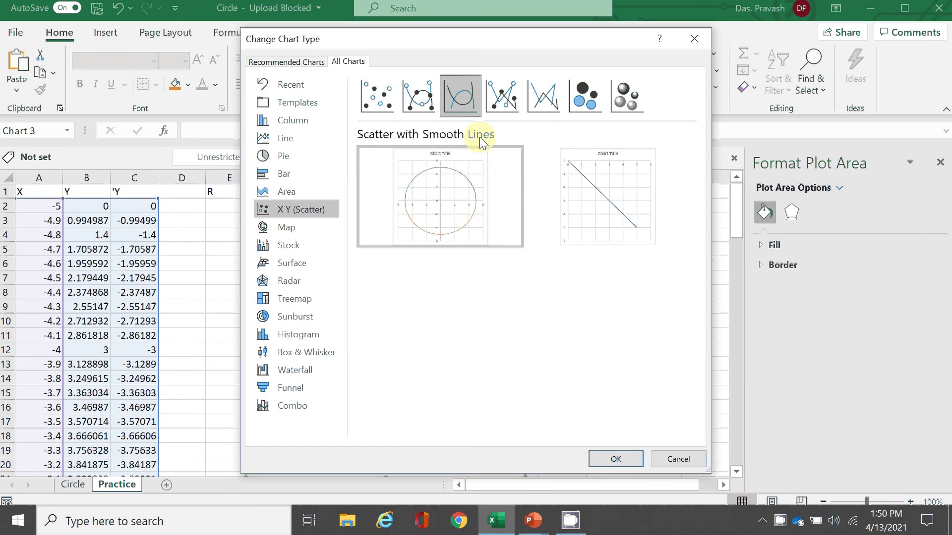
pyautogui.click(601, 451)
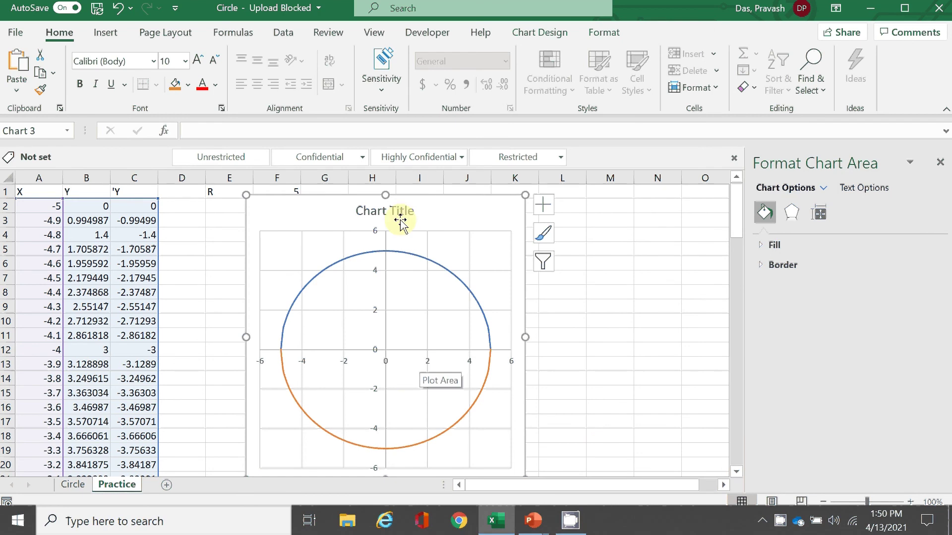
pyautogui.moveTo(428, 198); pyautogui.dragTo(428, 203)
# Step: Fix the chart's horizontal axis bounds at a minimum of -6 and a maximum of 6
pyautogui.click(428, 374)
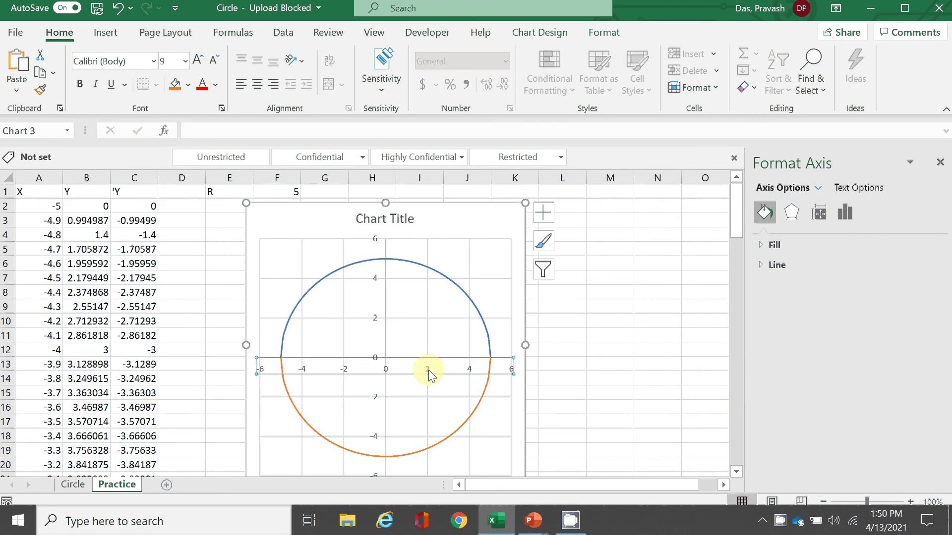
pyautogui.rightClick(428, 376)
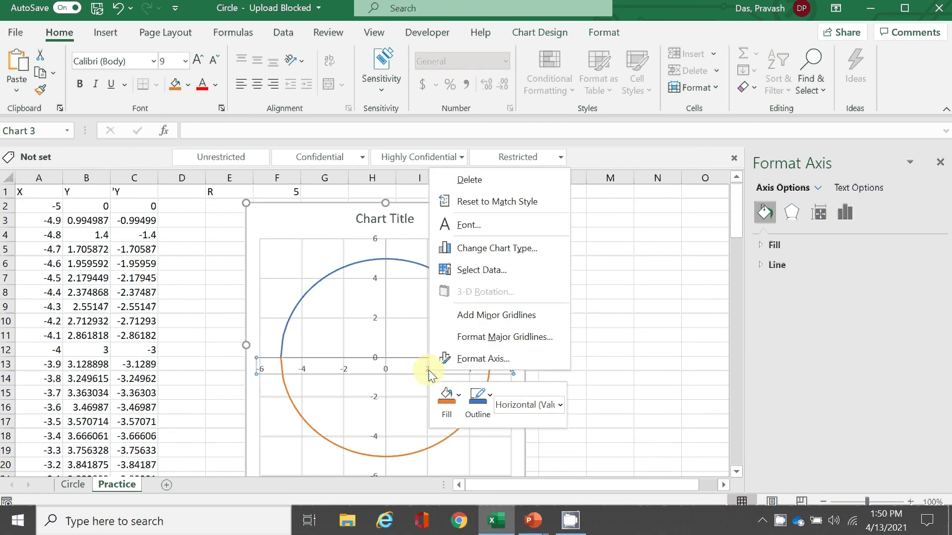
pyautogui.click(504, 357)
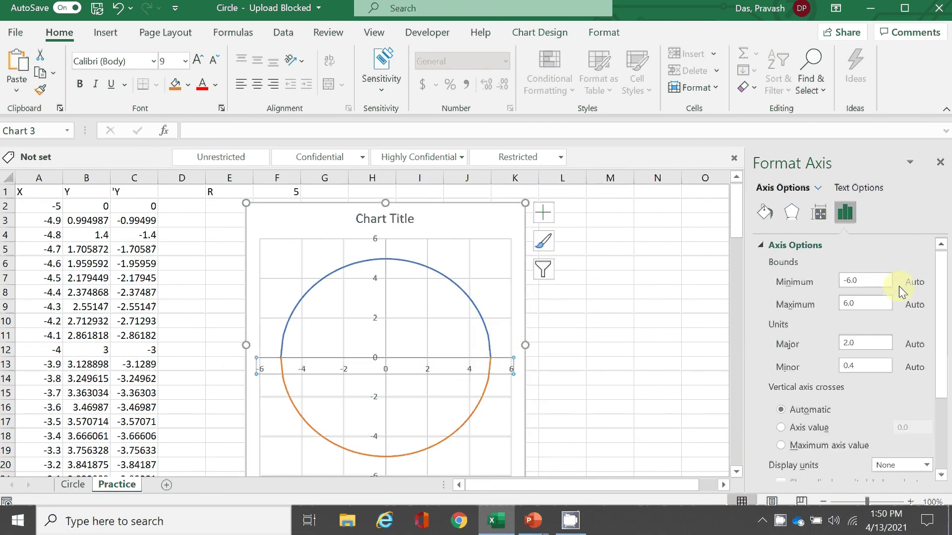
pyautogui.click(876, 281)
pyautogui.press('BackSpace')
pyautogui.press('BackSpace')
pyautogui.press('Tab')
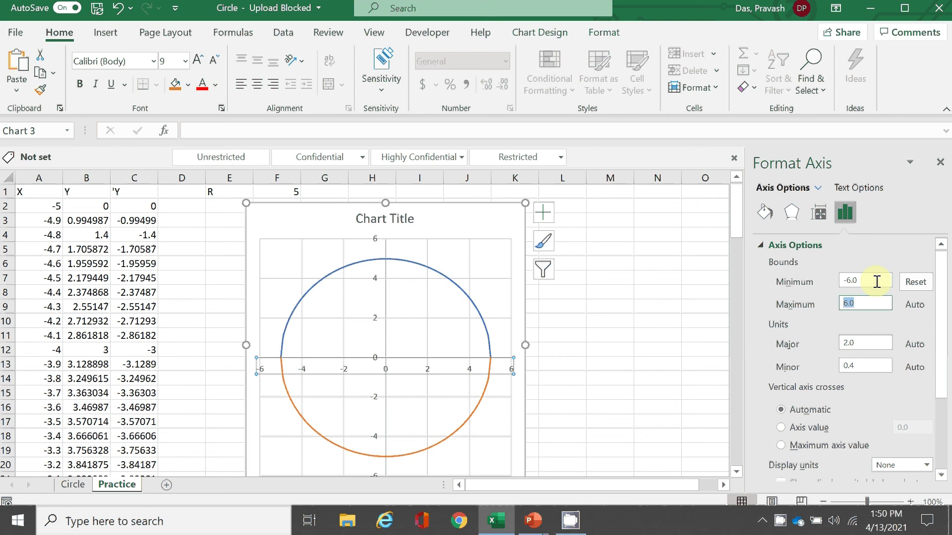
pyautogui.press('Return')
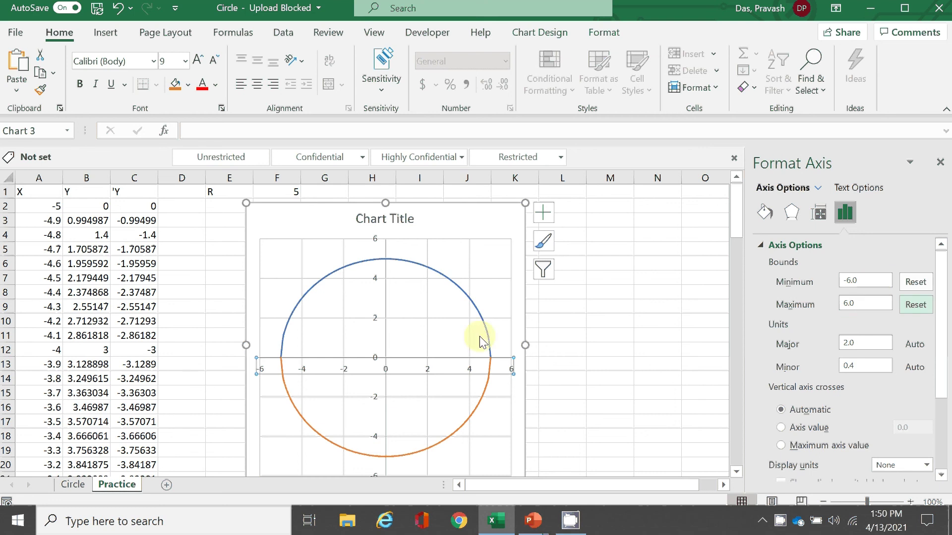
# Step: Fix the chart's vertical axis bounds at a minimum of -6 and a maximum of 6
pyautogui.click(375, 279)
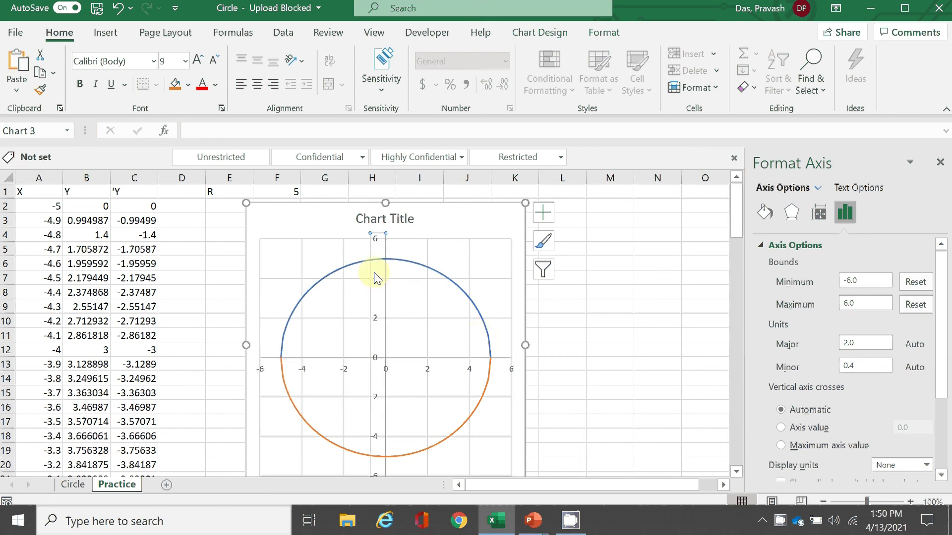
pyautogui.click(862, 284)
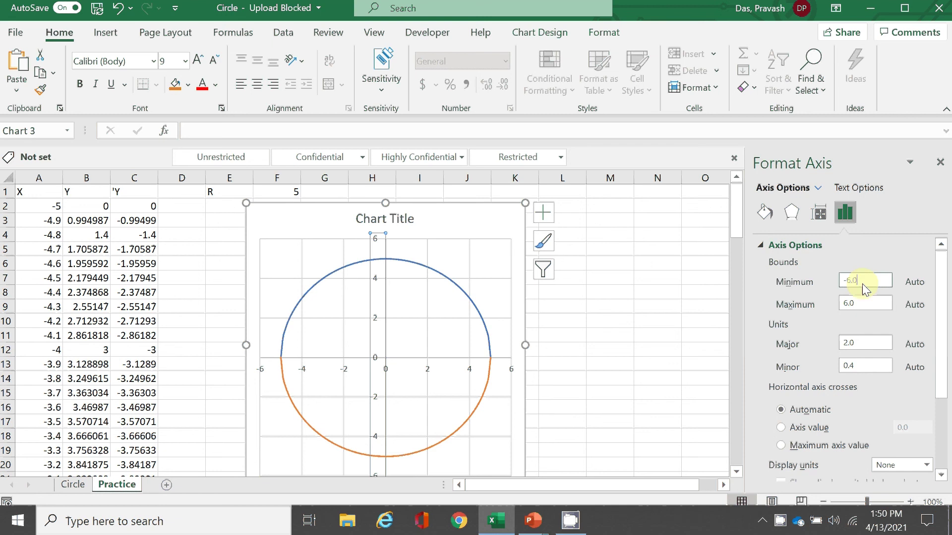
pyautogui.press('Return')
pyautogui.click(865, 302)
pyautogui.press('BackSpace')
pyautogui.press('BackSpace')
pyautogui.press('BackSpace')
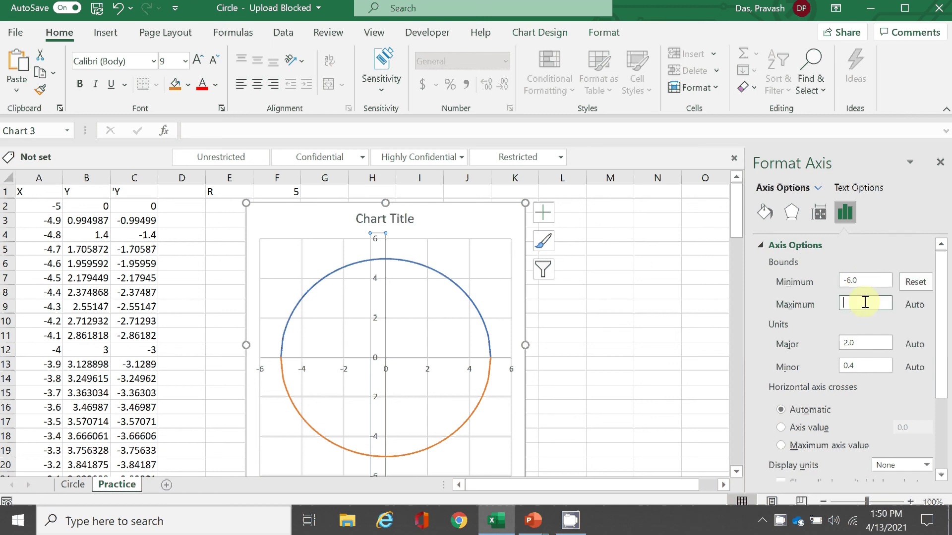
pyautogui.write('6')
pyautogui.press('Return')
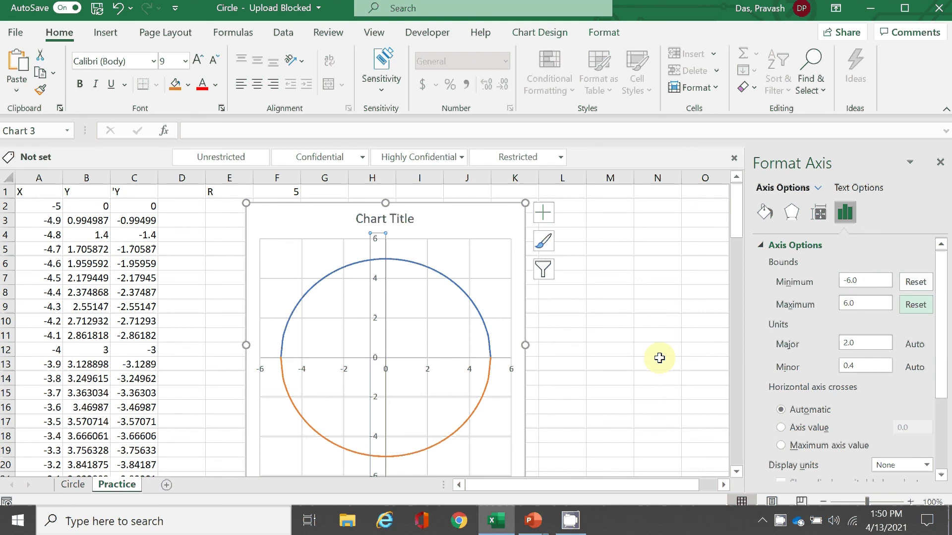
pyautogui.click(622, 347)
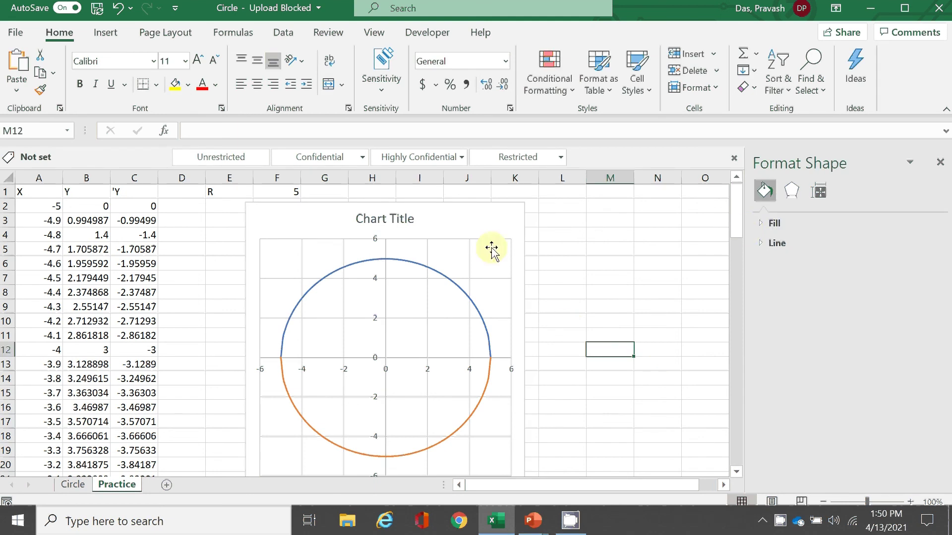
# Step: Try radius values 4, 2, 1 and 0 in cell F1 to test the chart, and restore the radius to 5
pyautogui.click(284, 191)
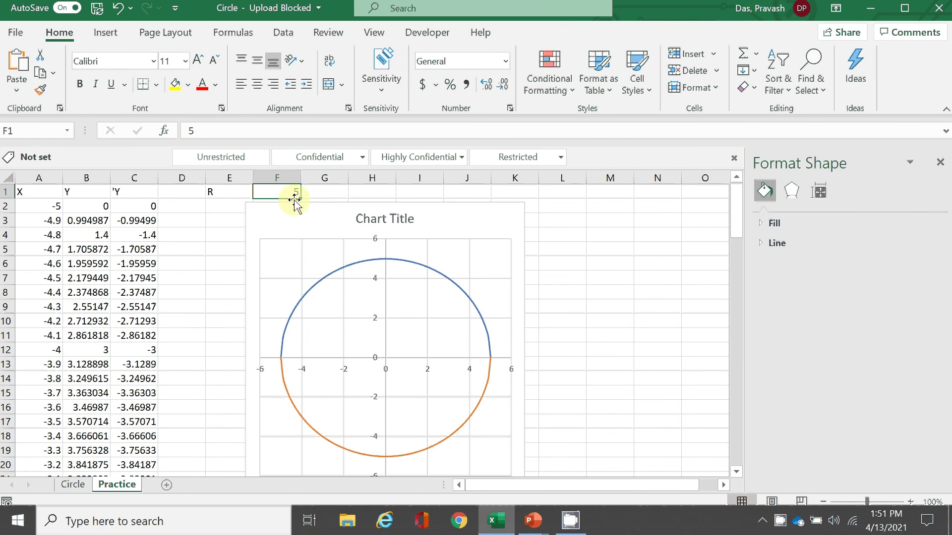
pyautogui.write('4')
pyautogui.press('Tab')
pyautogui.hotkey('shift', 'Tab')
pyautogui.write('2')
pyautogui.press('Tab')
pyautogui.hotkey('shift', 'Tab')
pyautogui.write('1')
pyautogui.hotkey('ctrl', 'Return')
pyautogui.write('0')
pyautogui.hotkey('ctrl', 'Return')
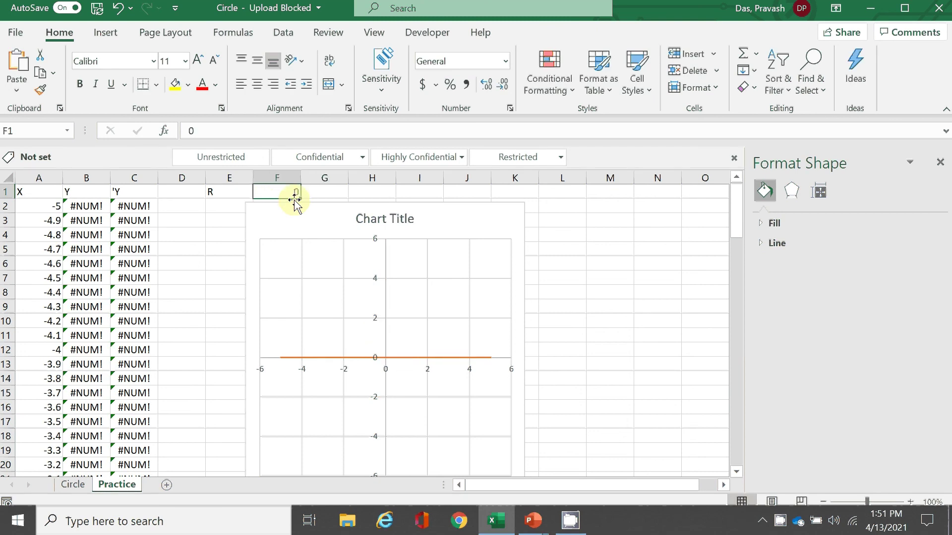
pyautogui.write('5')
pyautogui.press('Tab')
pyautogui.hotkey('shift', 'Tab')
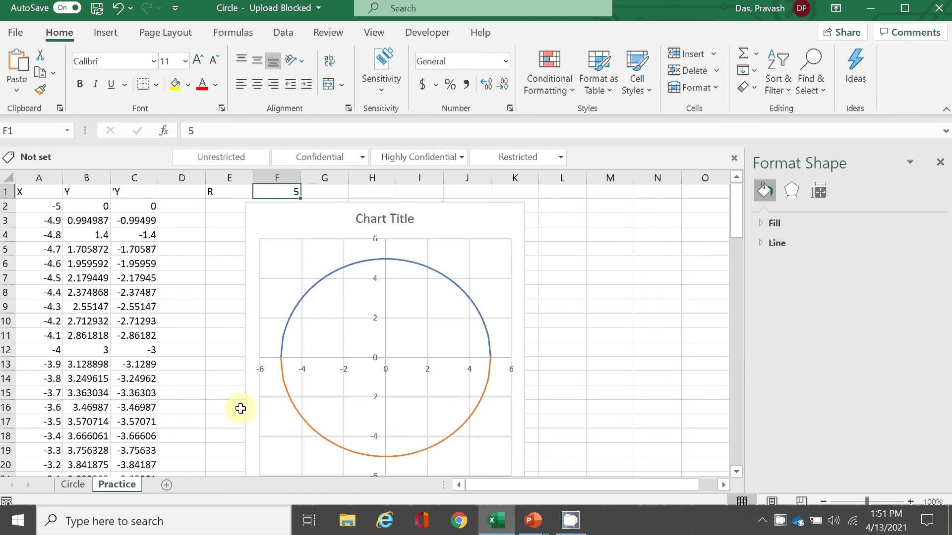
# Step: On the Circle sheet, run and pause the radius animation with the Start/Pause macro control
pyautogui.click(75, 484)
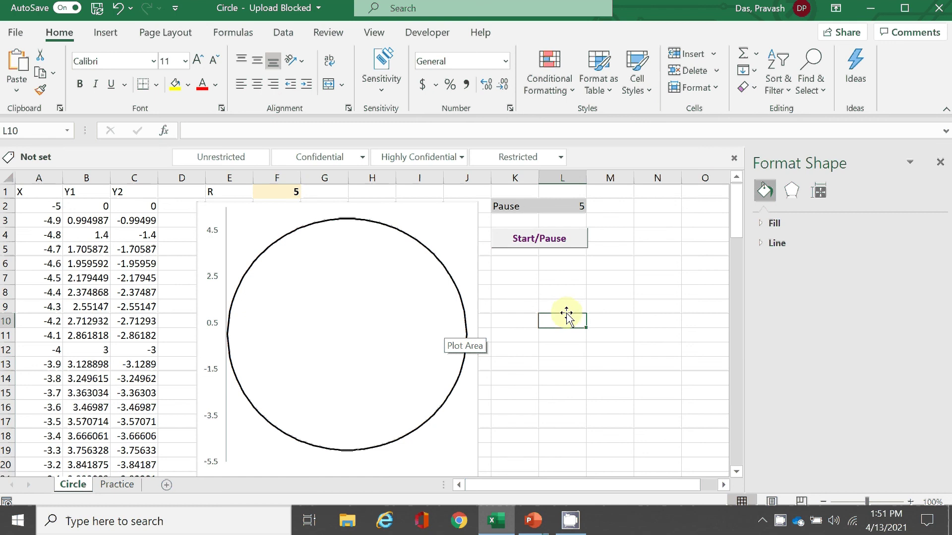
pyautogui.click(539, 251)
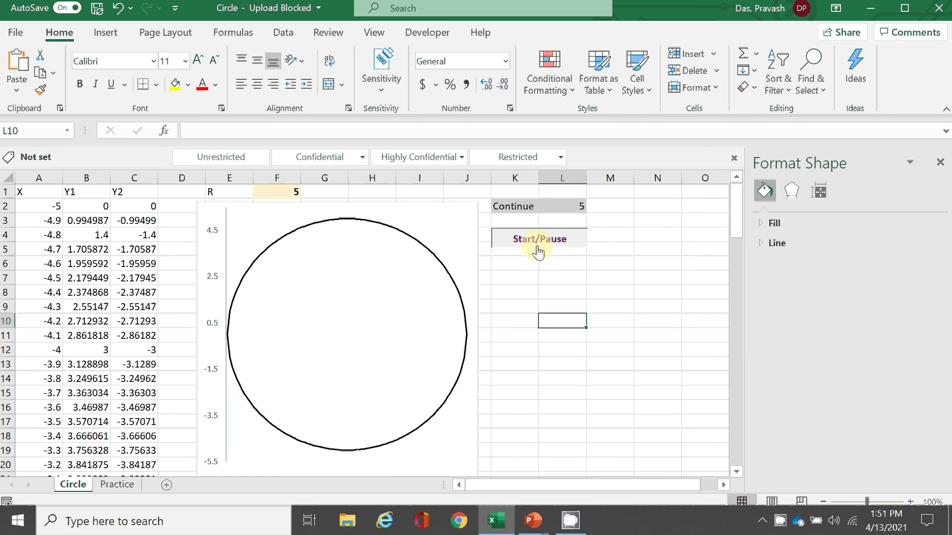
pyautogui.click(538, 251)
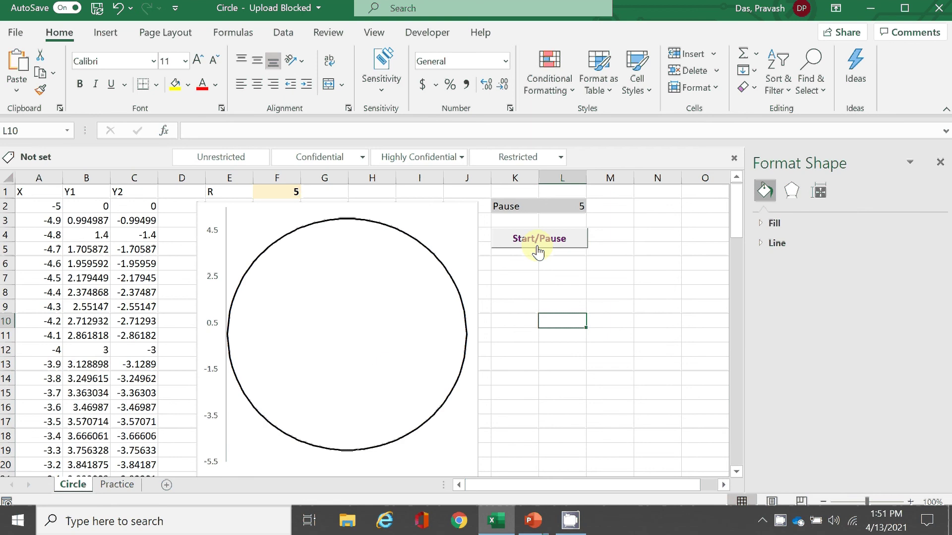
pyautogui.click(538, 252)
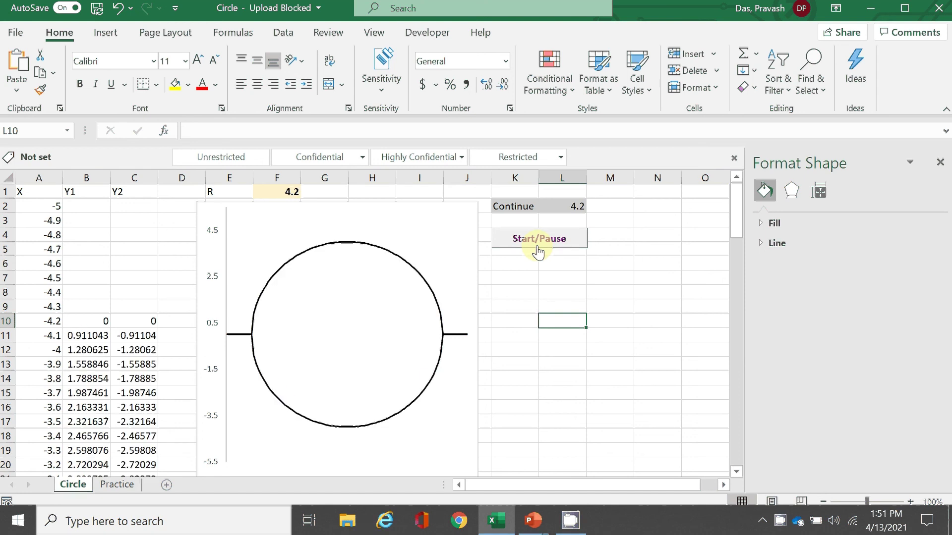
pyautogui.click(537, 247)
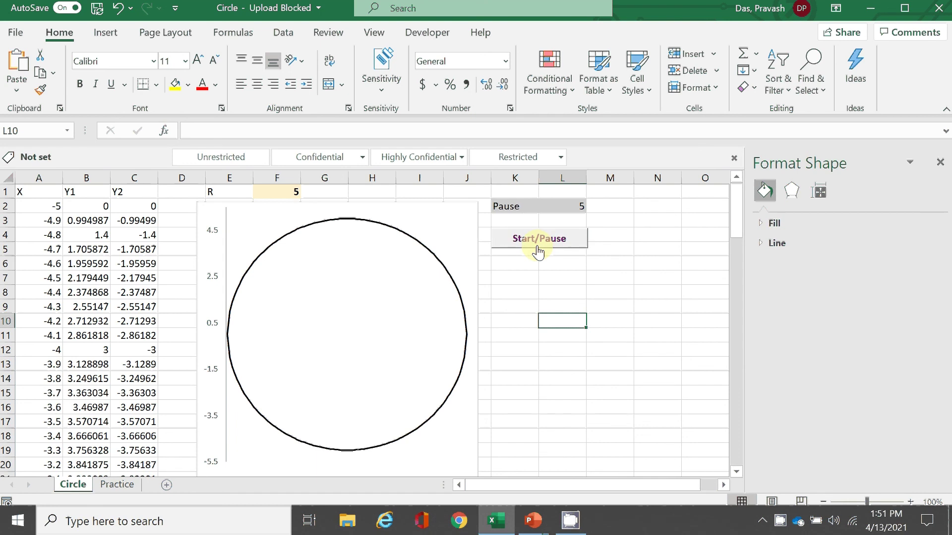
pyautogui.click(537, 250)
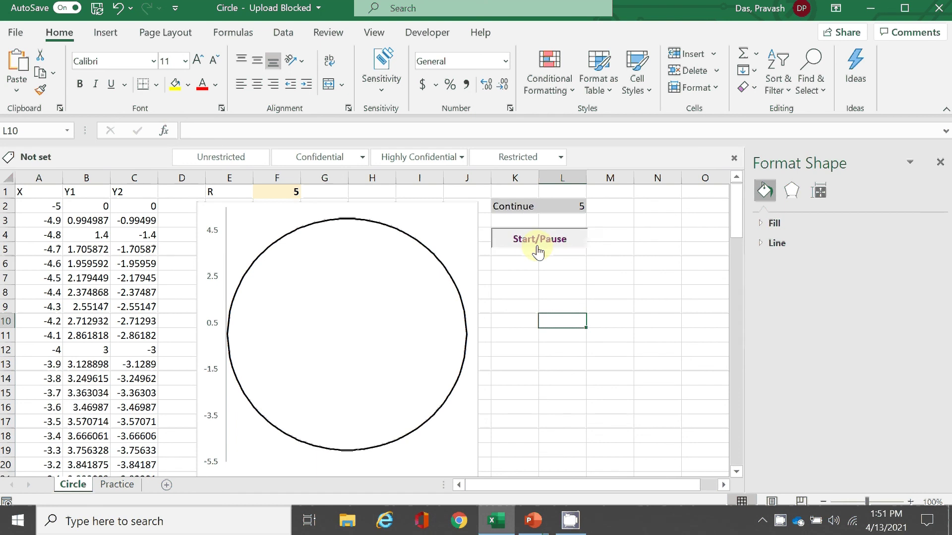
# Step: Open the code of the Circle_Click macro assigned to the Start/Pause control in the VBA editor
pyautogui.rightClick(541, 253)
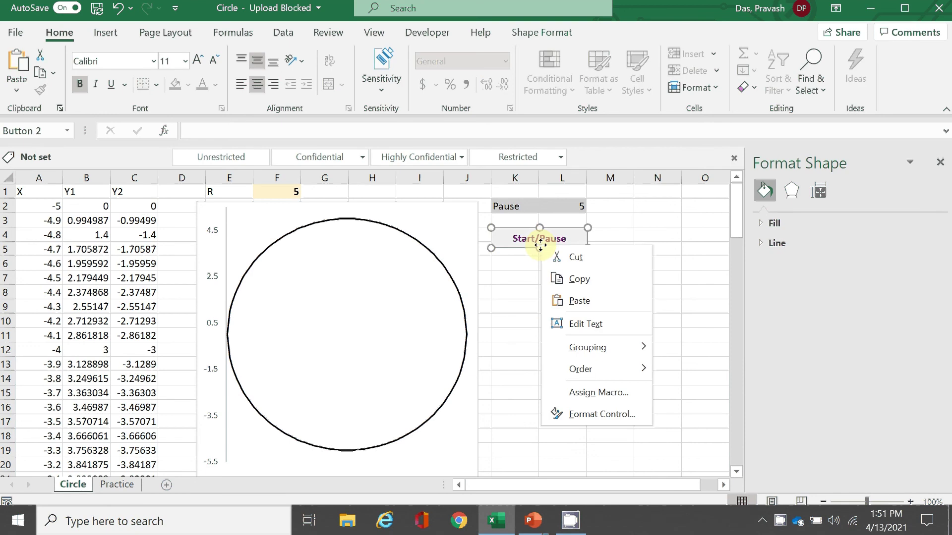
pyautogui.click(596, 393)
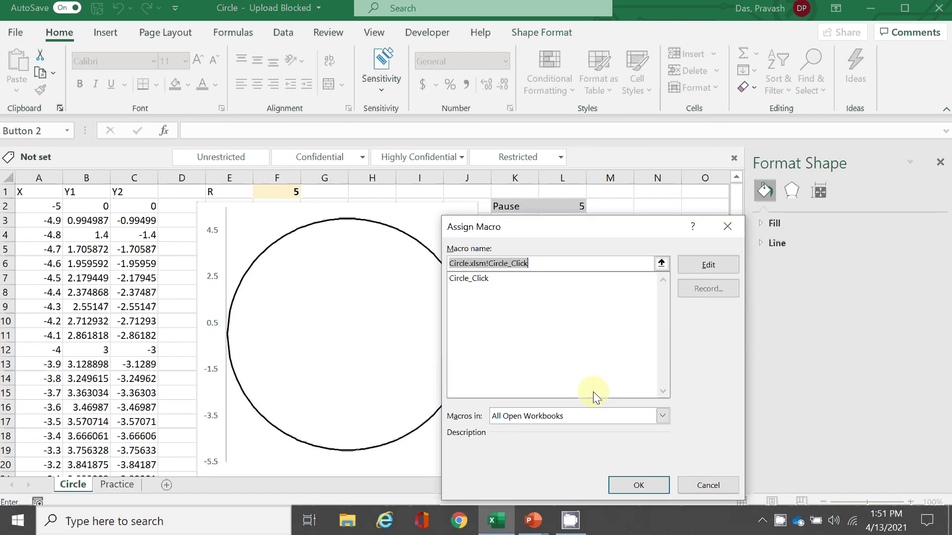
pyautogui.click(714, 264)
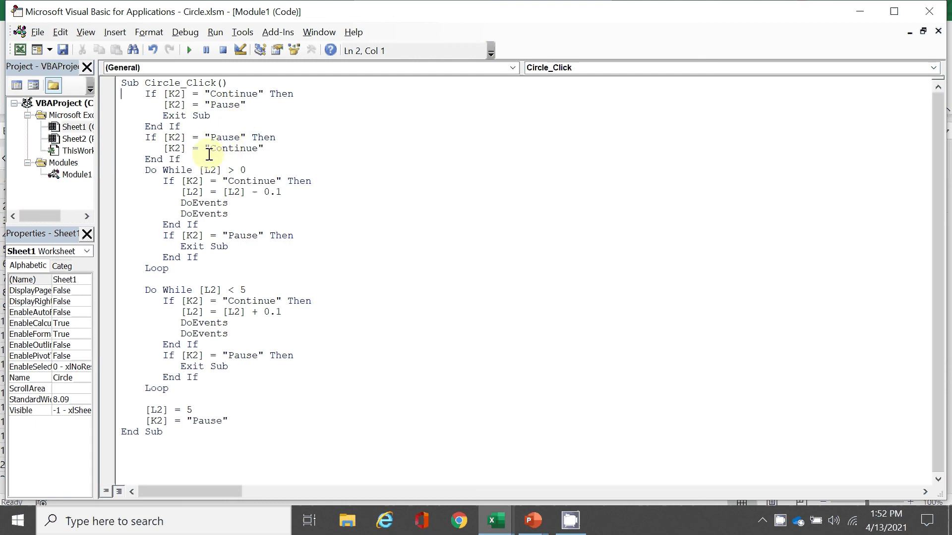
# Step: Examine the K2 Continue/Pause checks in the Circle_Click macro and the 0.1 increments of its two L2 loops
pyautogui.moveTo(213, 158); pyautogui.dragTo(132, 94)
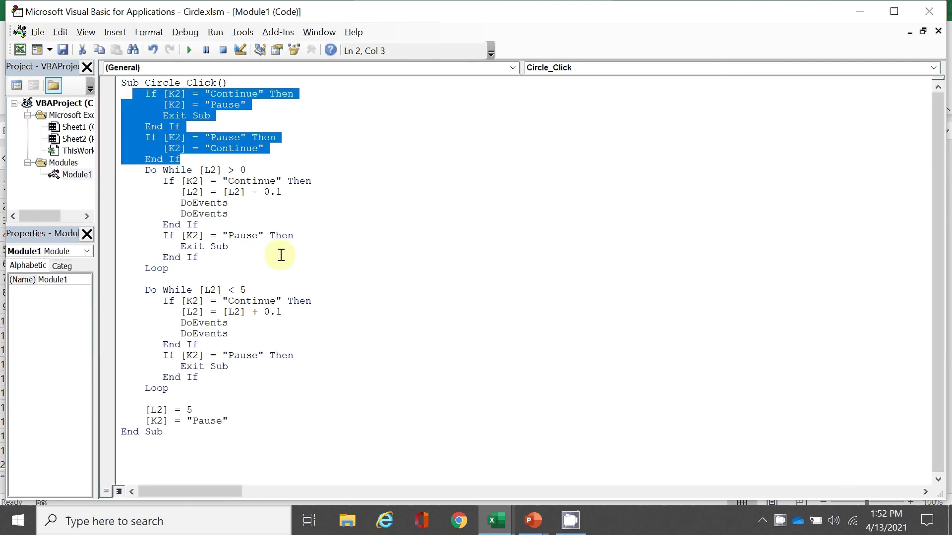
pyautogui.click(146, 172)
pyautogui.moveTo(146, 172); pyautogui.dragTo(184, 238)
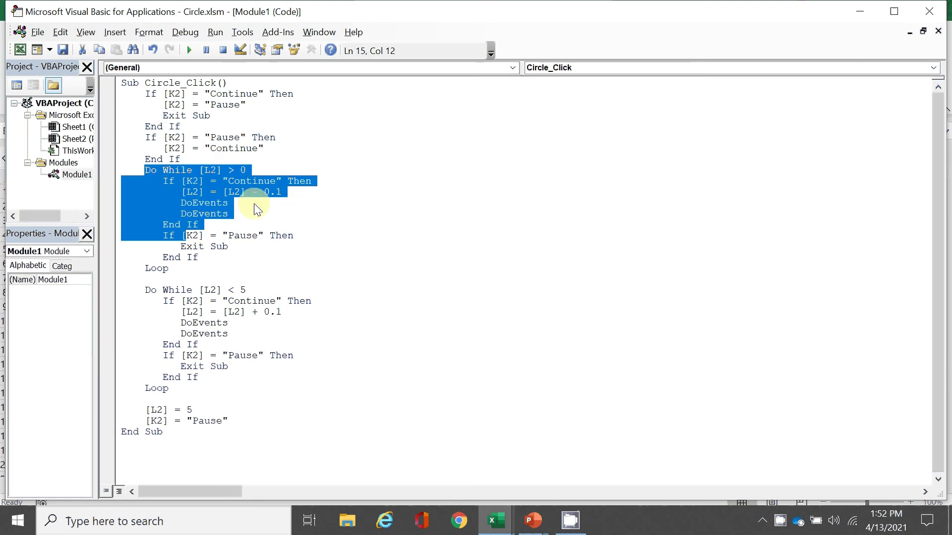
pyautogui.click(340, 235)
pyautogui.click(277, 196)
pyautogui.doubleClick(272, 192)
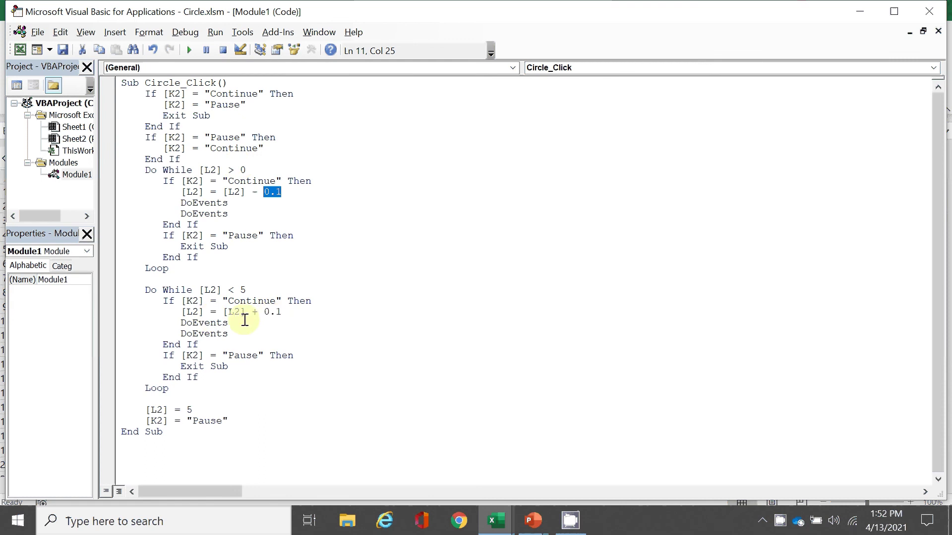
pyautogui.moveTo(283, 314); pyautogui.dragTo(258, 315)
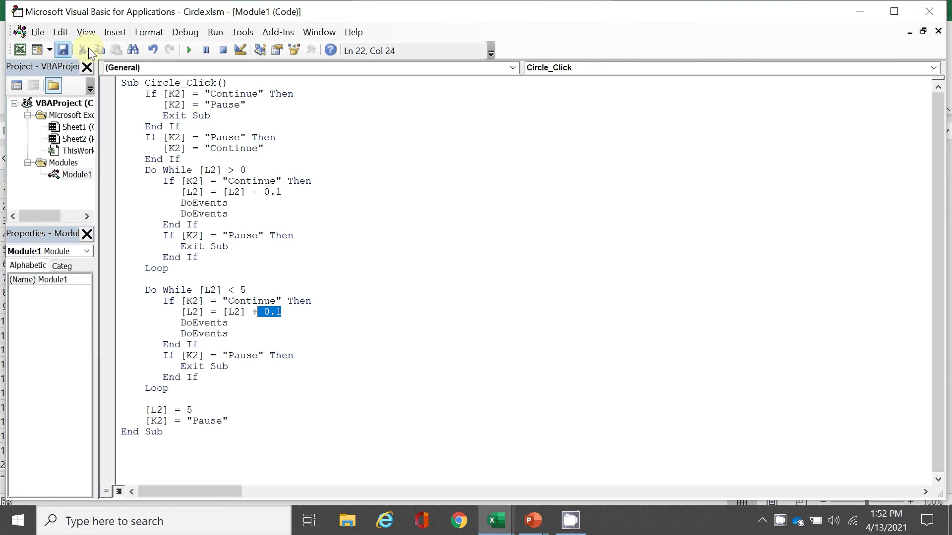
# Step: Close the VBA editor, and run and pause the radius animation on the Circle sheet with the Start/Pause control
pyautogui.click(927, 12)
pyautogui.click(657, 363)
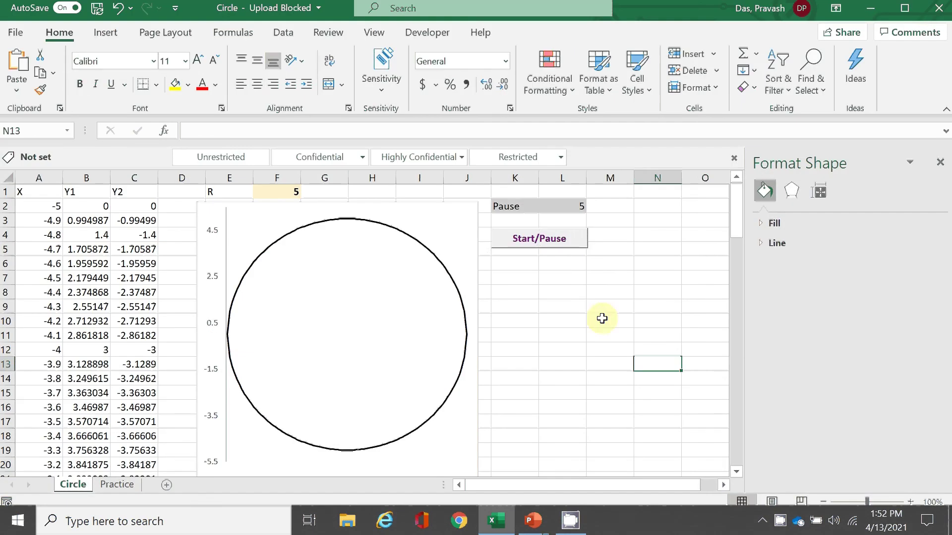
pyautogui.click(559, 250)
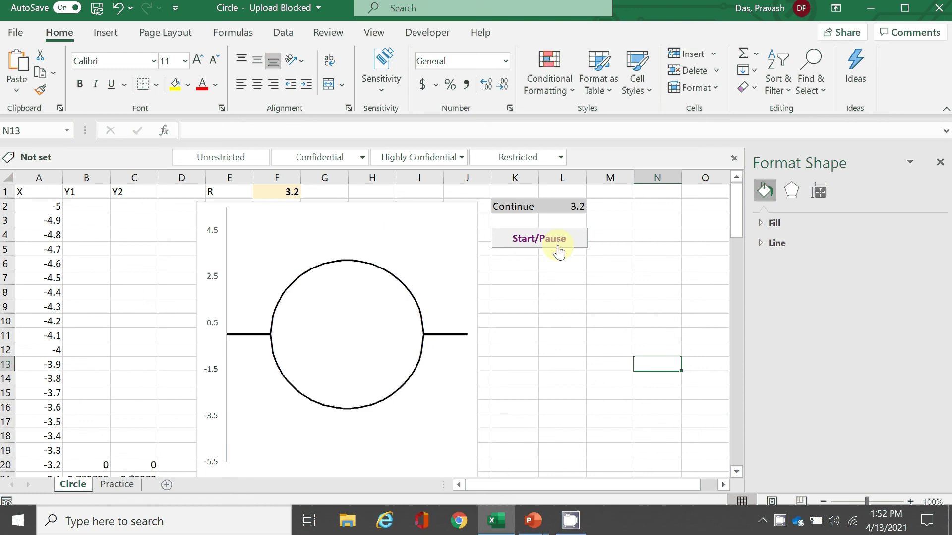
pyautogui.click(559, 251)
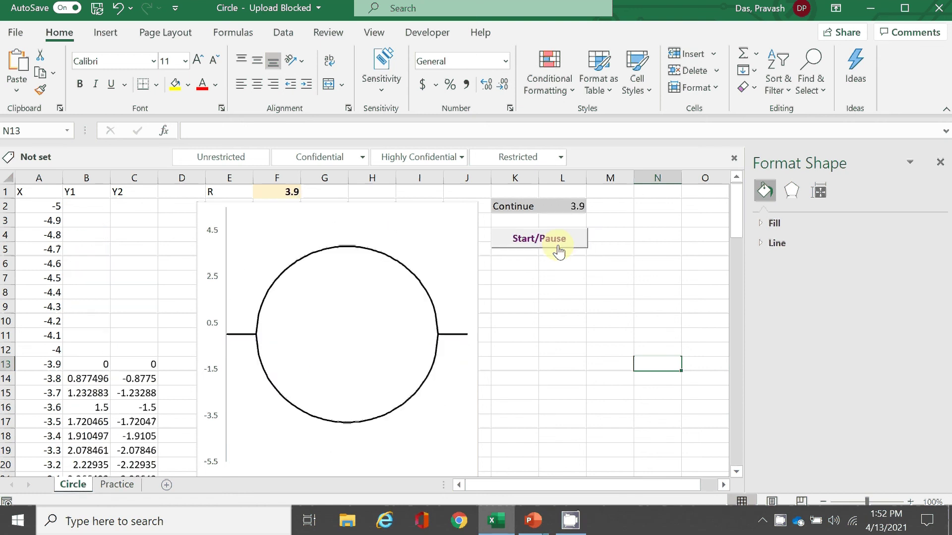
pyautogui.click(559, 251)
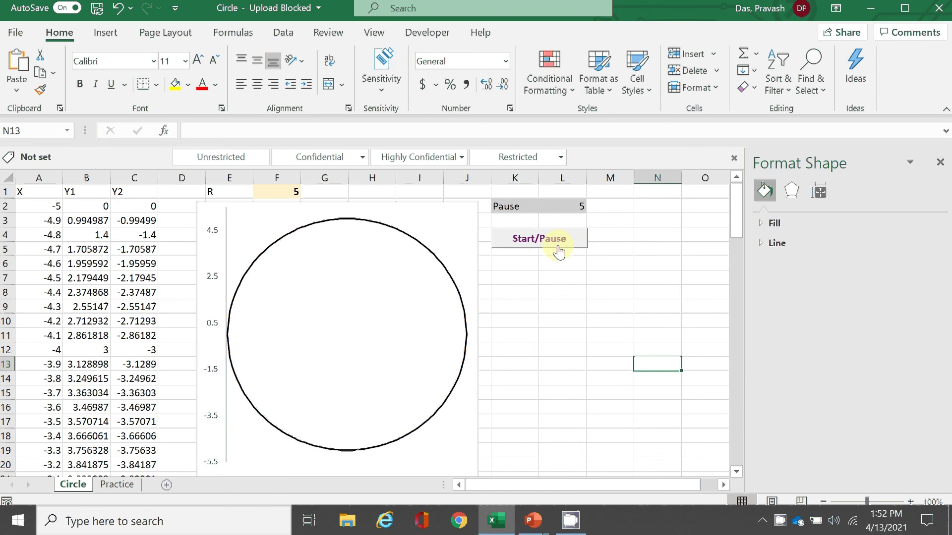
pyautogui.click(559, 250)
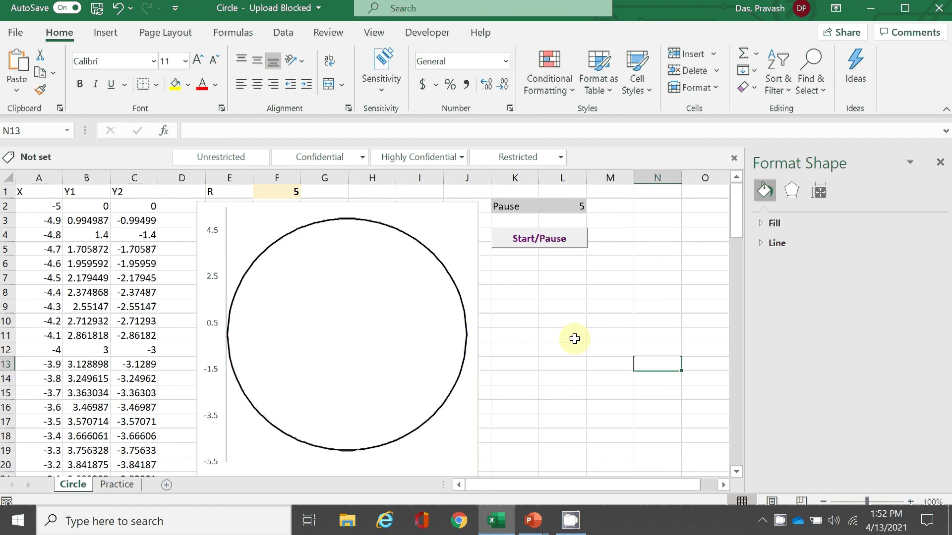
pyautogui.rightClick(780, 521)
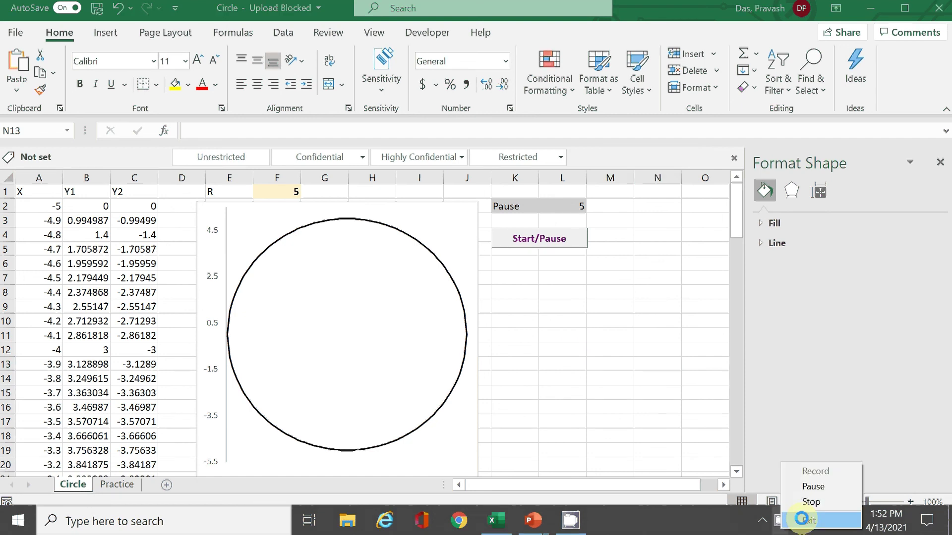